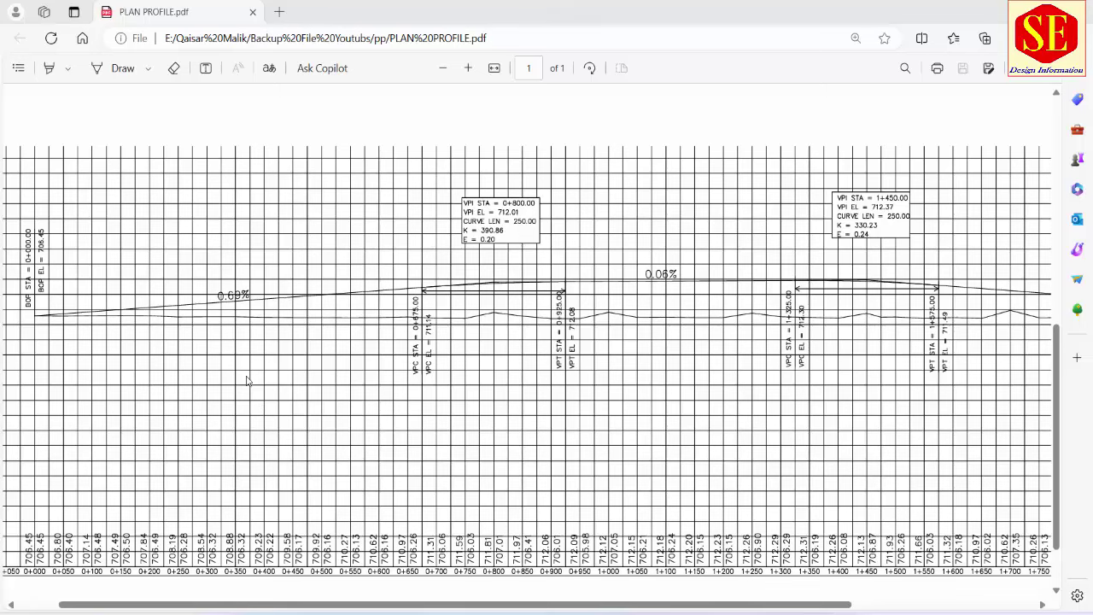
# Step: Switch to the Book1 workbook in Excel and enter 0 as the starting station in cell B7
pyautogui.moveTo(673, 611)
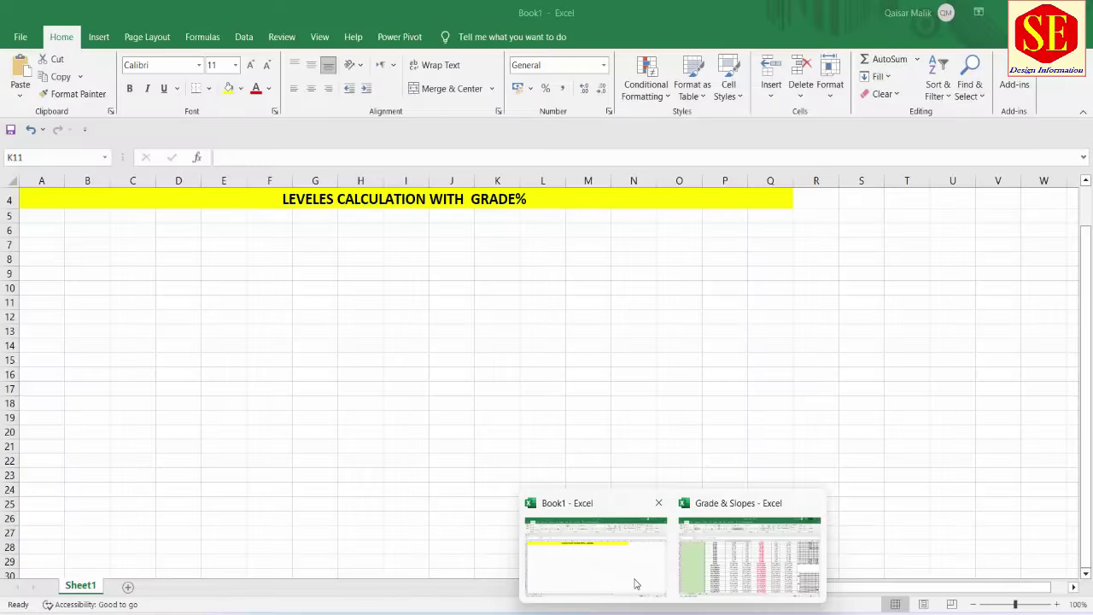
pyautogui.click(635, 583)
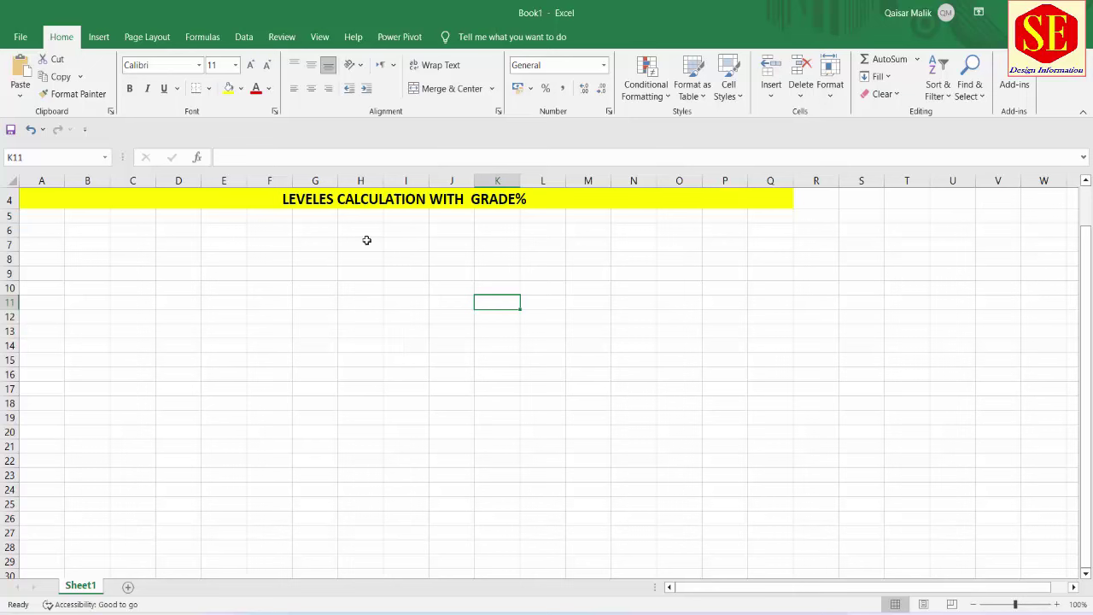
pyautogui.click(345, 202)
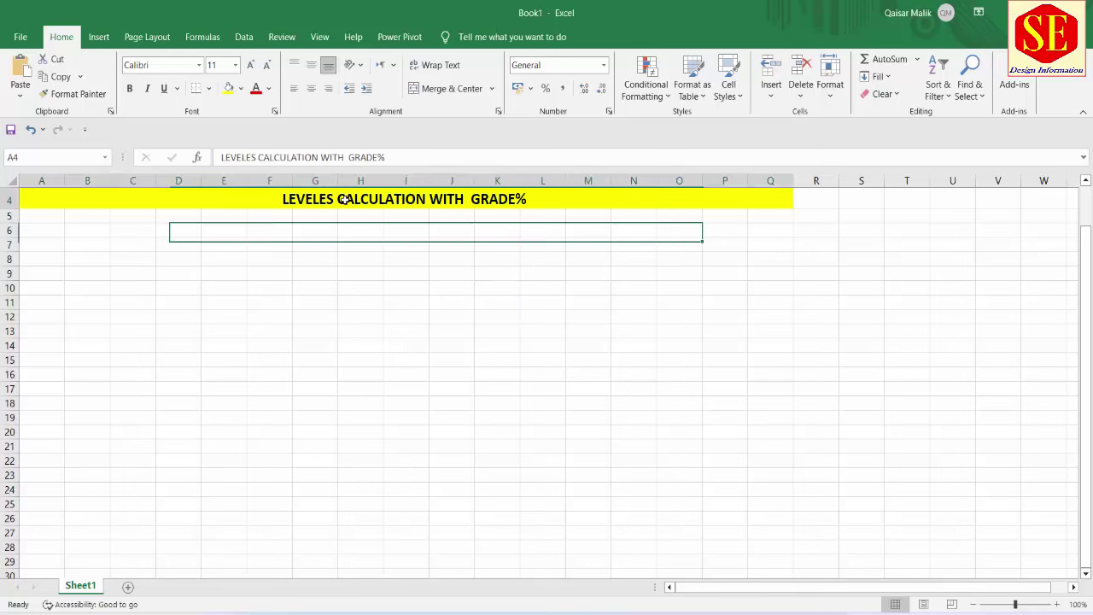
pyautogui.click(87, 246)
pyautogui.write('0')
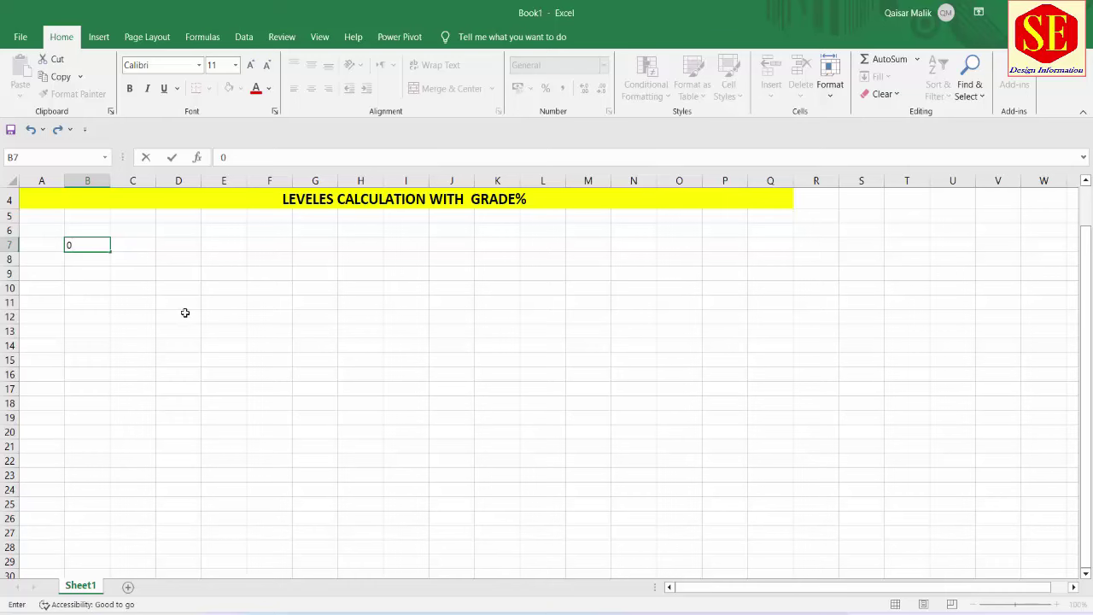
pyautogui.click(142, 246)
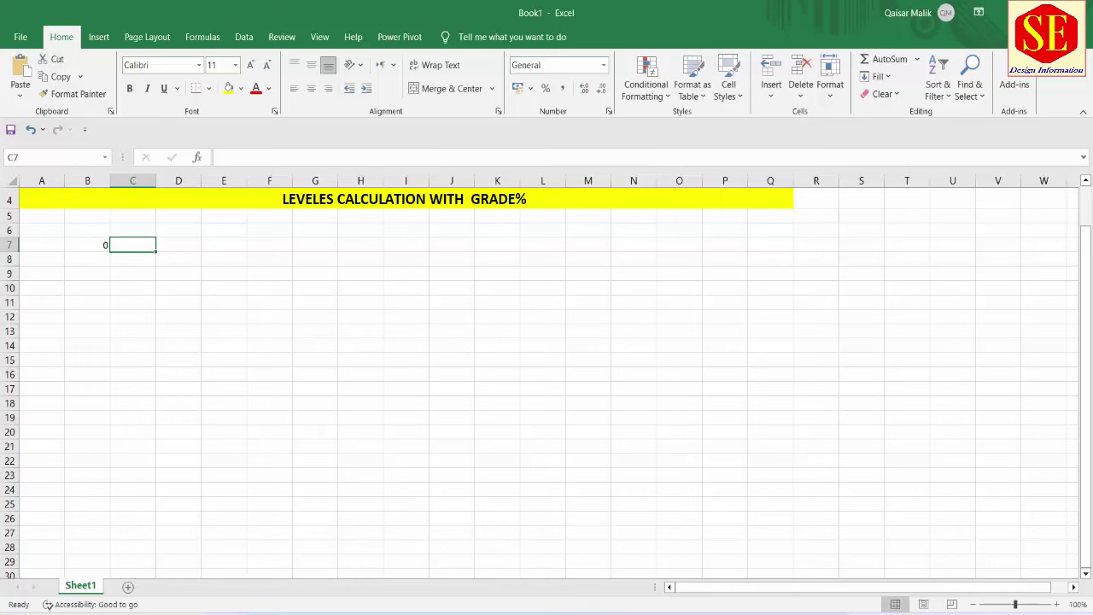
# Step: Check the starting elevation in the plan profile PDF and enter 706.45 in cell C7 of the Excel workbook
pyautogui.hotkey('alt', 'Tab')
pyautogui.scroll(2, 42, 237)
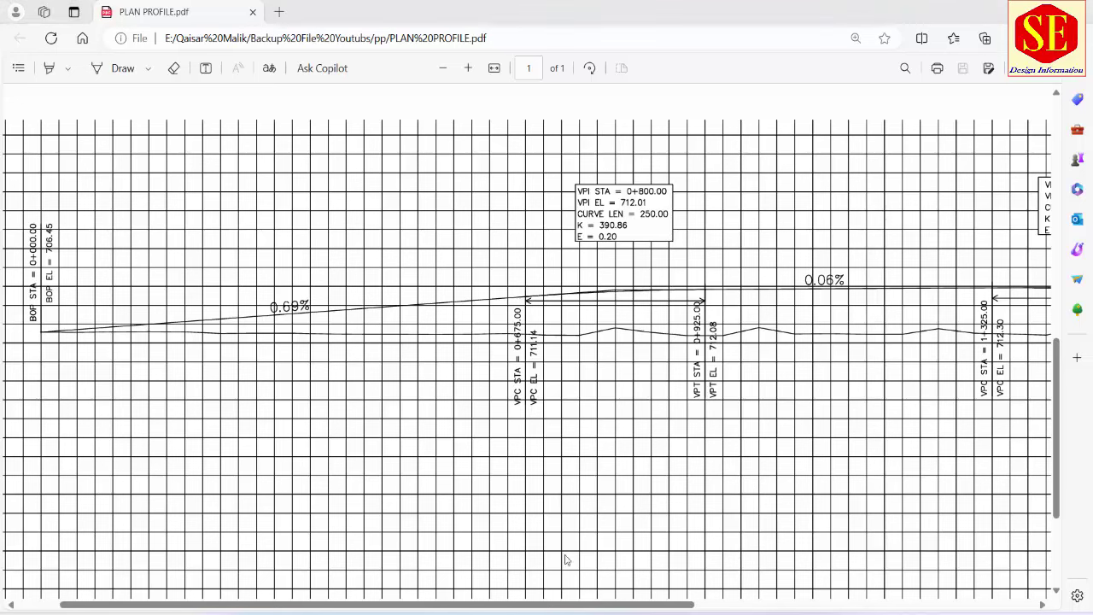
pyautogui.click(589, 572)
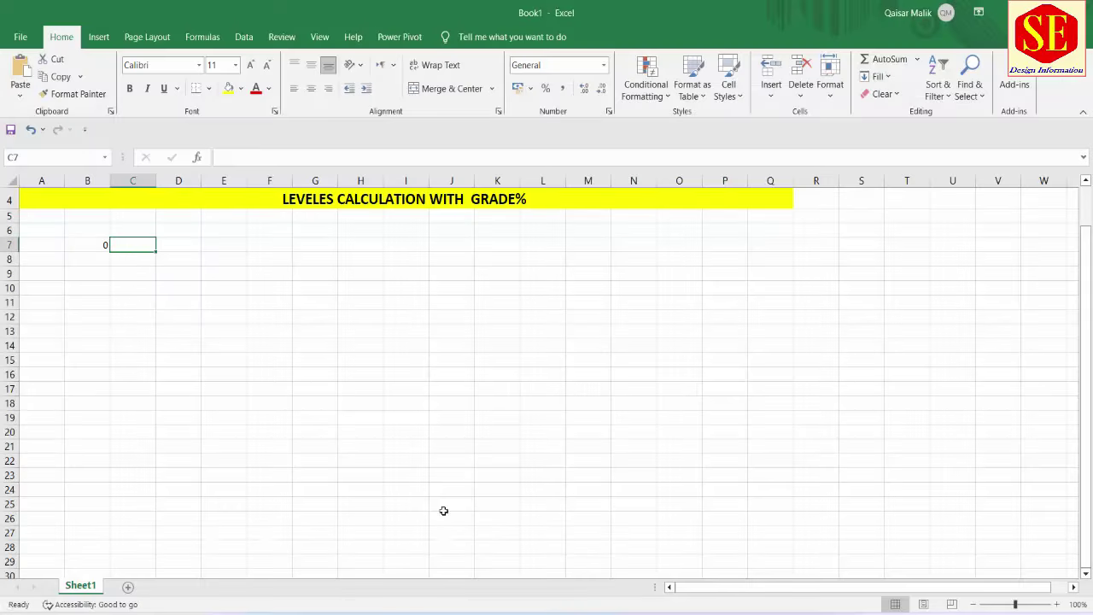
pyautogui.write('706.45')
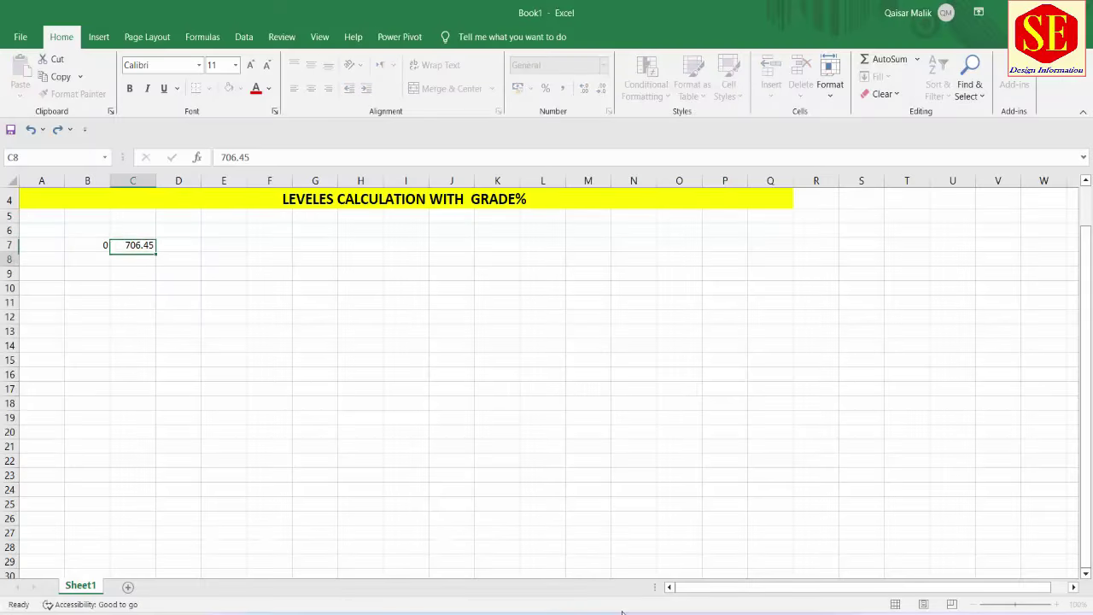
pyautogui.press('Return')
pyautogui.moveTo(622, 611)
pyautogui.click(96, 258)
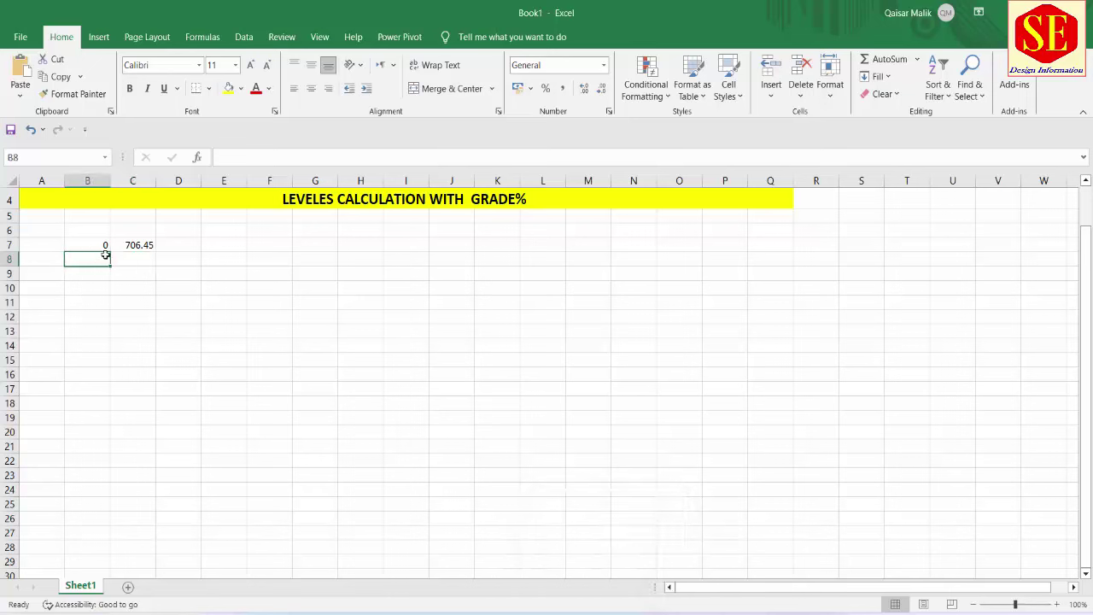
# Step: Label cell E6 as G1 and enter the first grade from the PDF profile, 0.69, in F6 of the Excel workbook
pyautogui.click(178, 249)
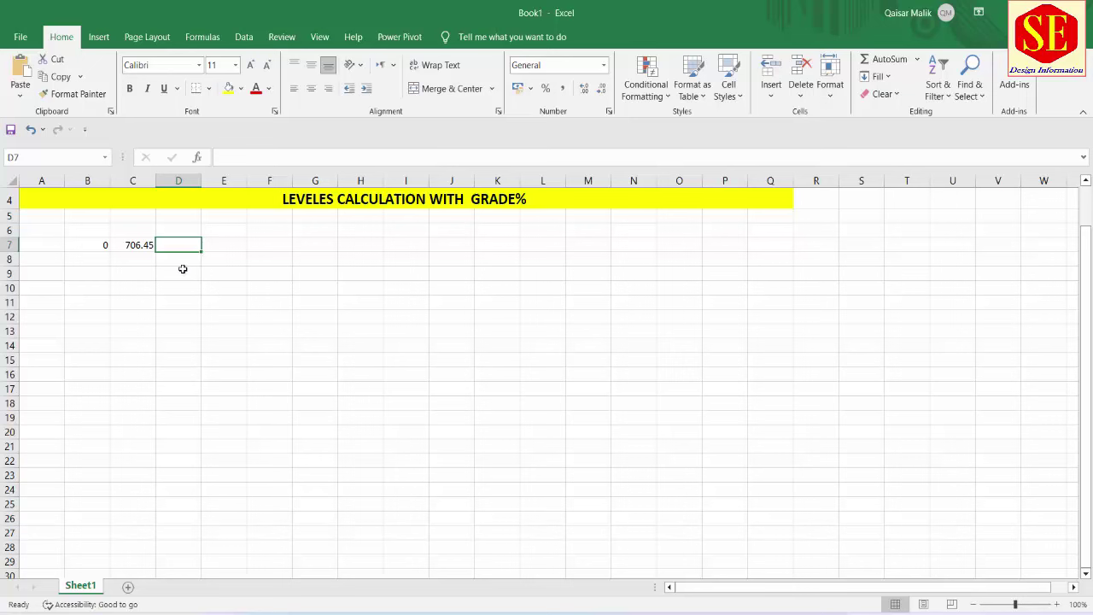
pyautogui.click(217, 234)
pyautogui.write('g')
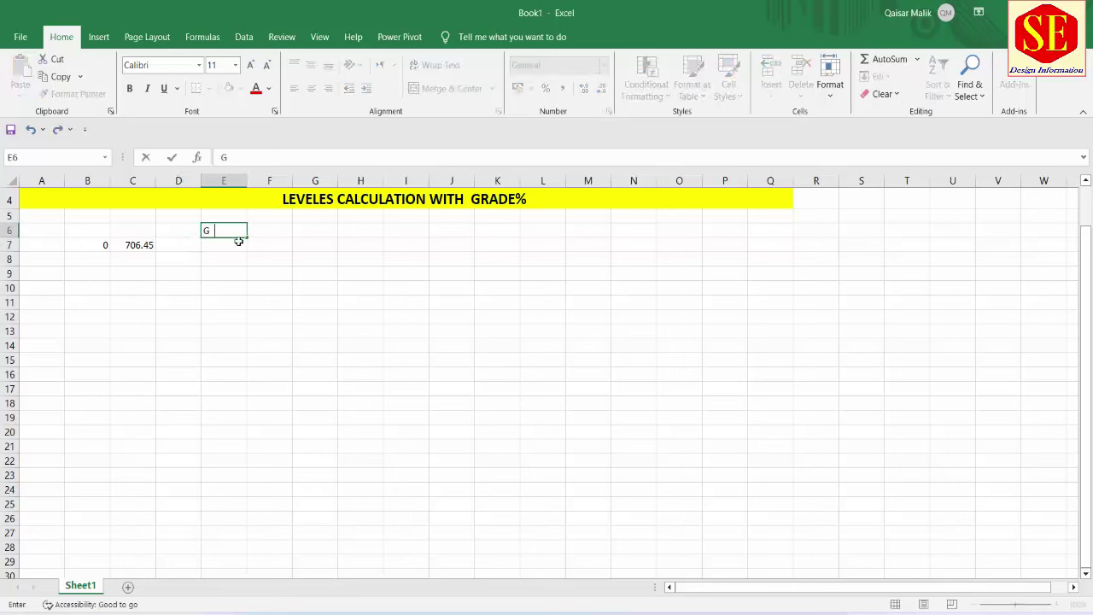
pyautogui.click(260, 229)
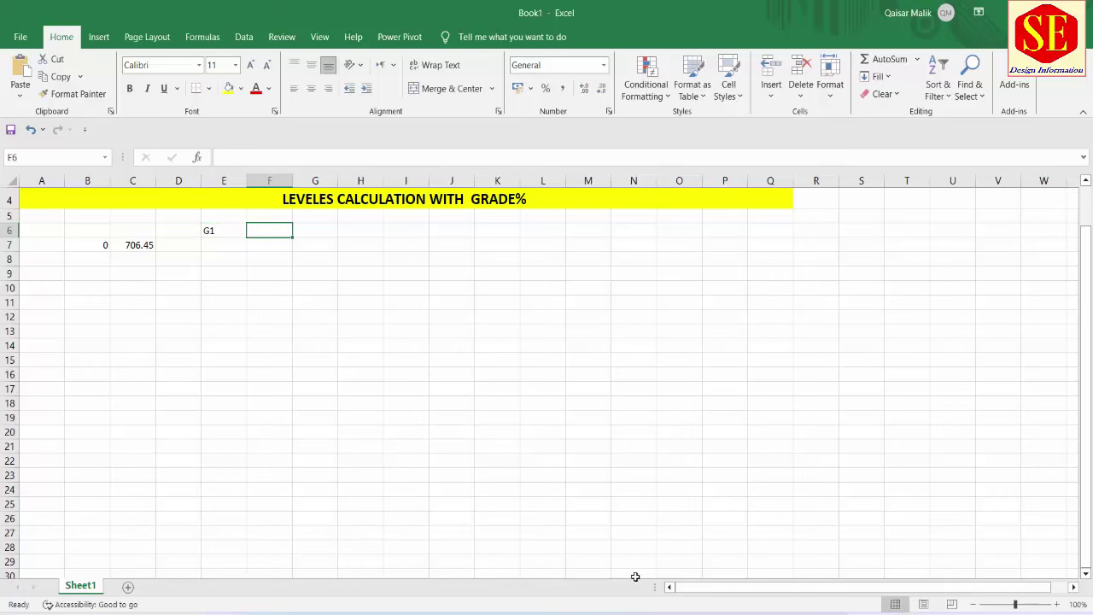
pyautogui.hotkey('alt', 'Tab')
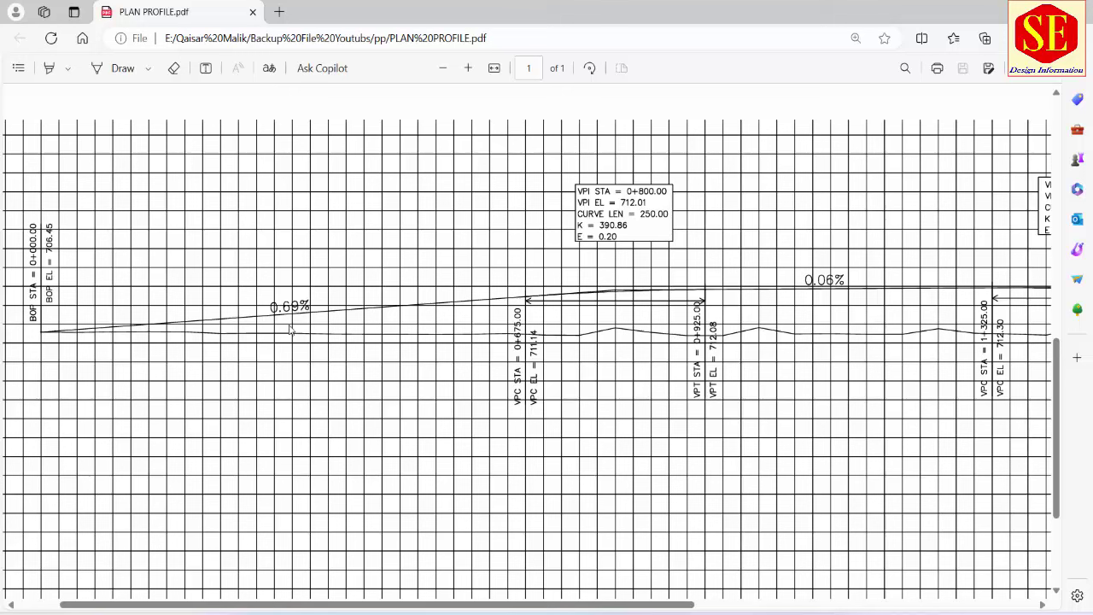
pyautogui.moveTo(674, 611)
pyautogui.click(620, 583)
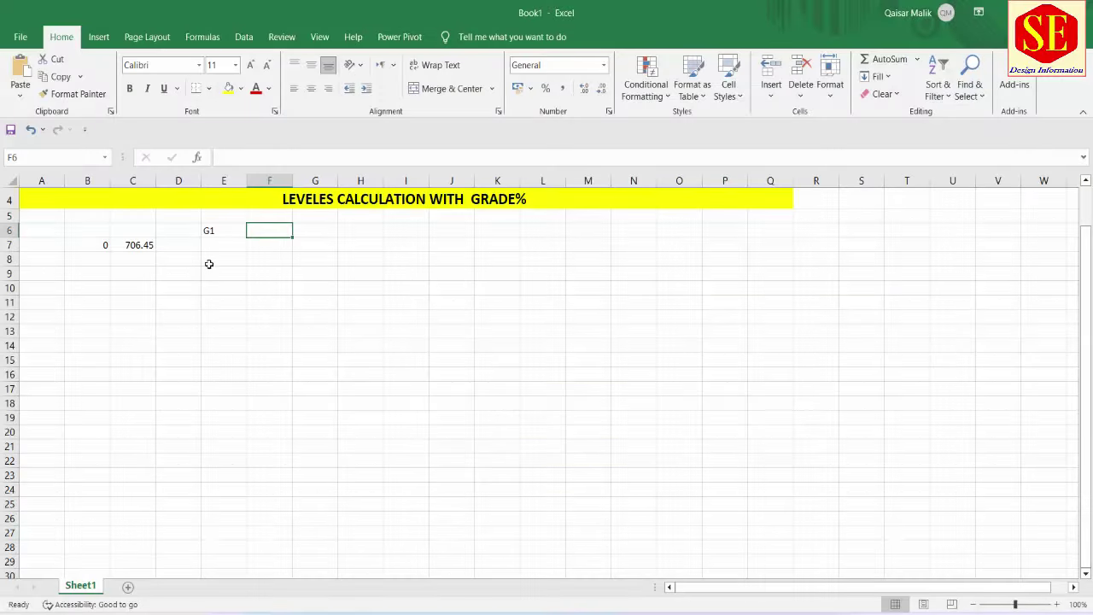
pyautogui.write('0.69')
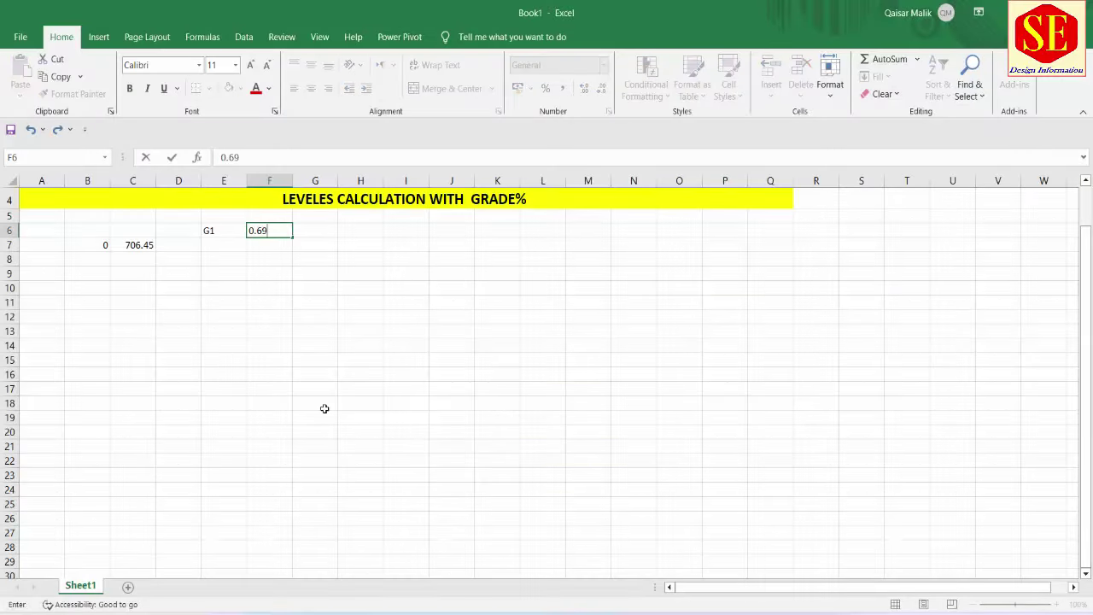
pyautogui.press('Return')
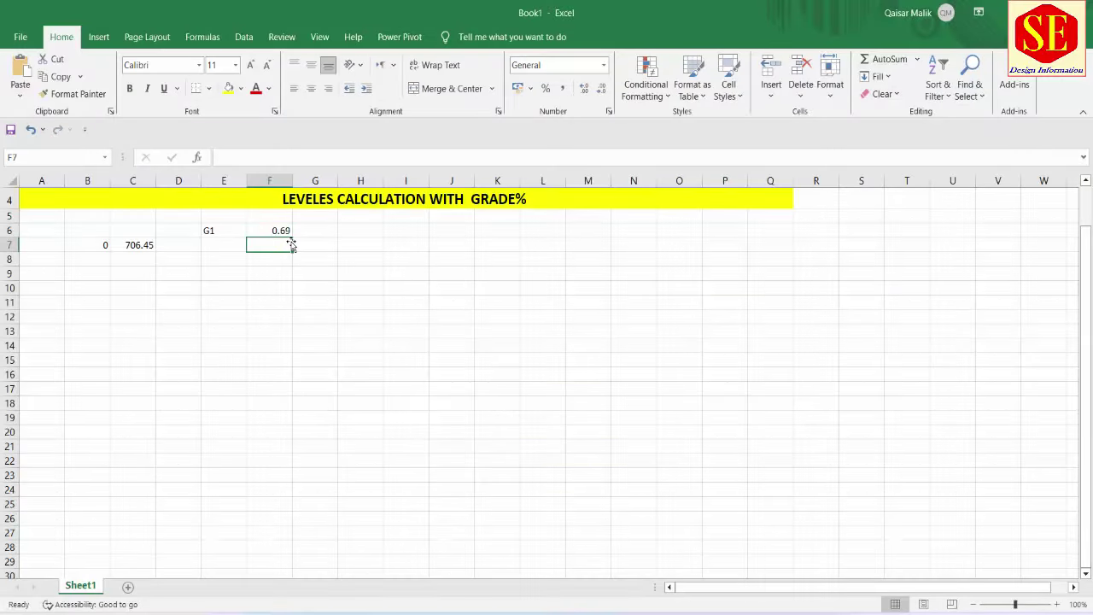
pyautogui.click(106, 256)
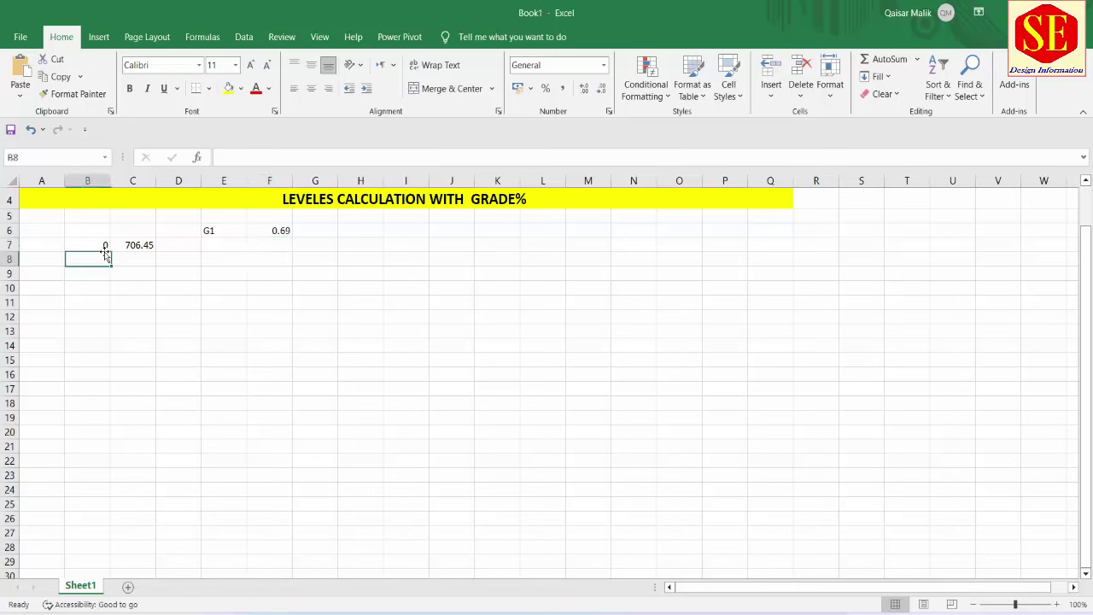
pyautogui.click(279, 236)
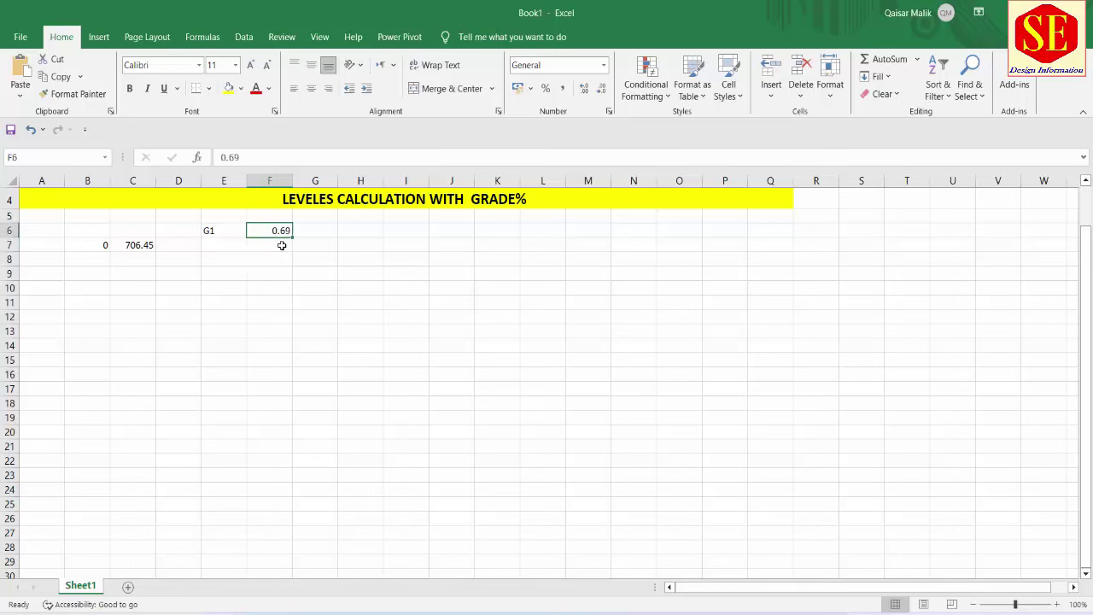
pyautogui.click(140, 249)
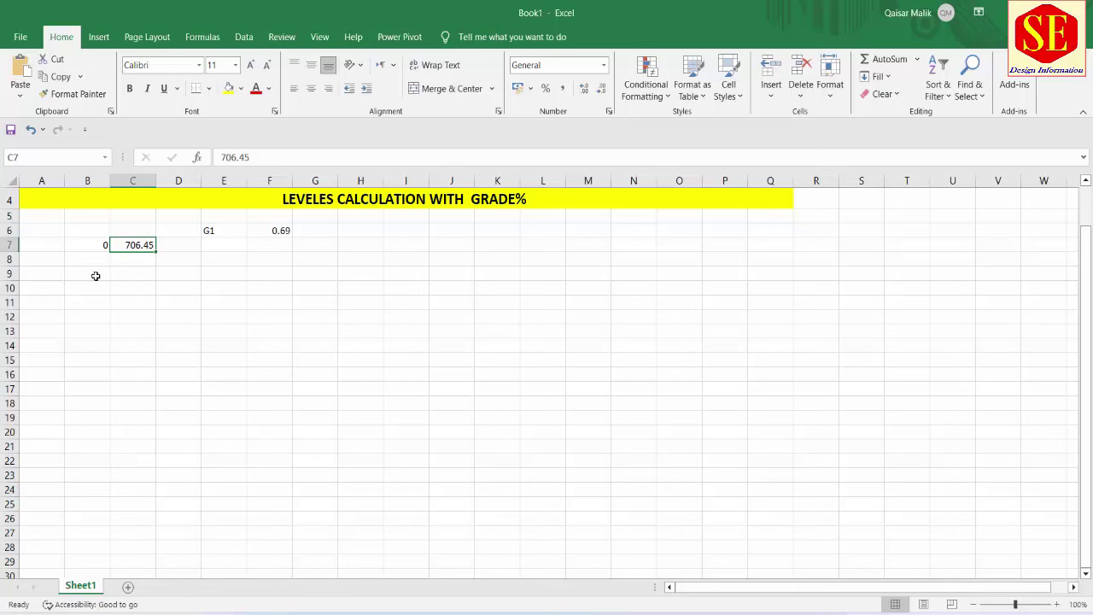
# Step: Fill cells B8 to B17 with stations from 10 to 100 in increments of 10
pyautogui.click(101, 259)
pyautogui.write('10')
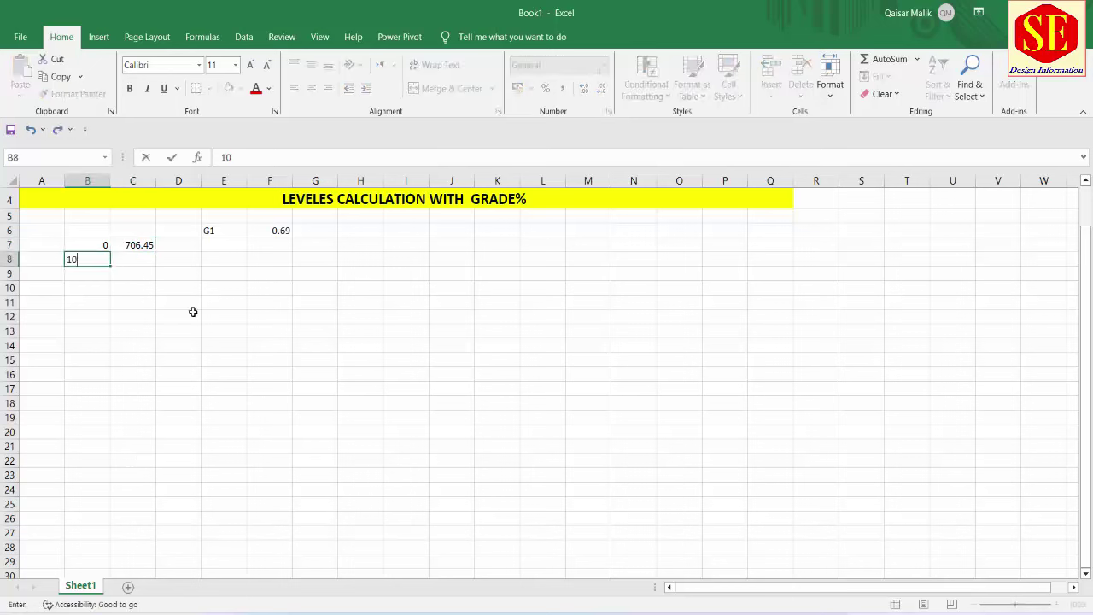
pyautogui.press('Return')
pyautogui.write('20')
pyautogui.press('Return')
pyautogui.write('30')
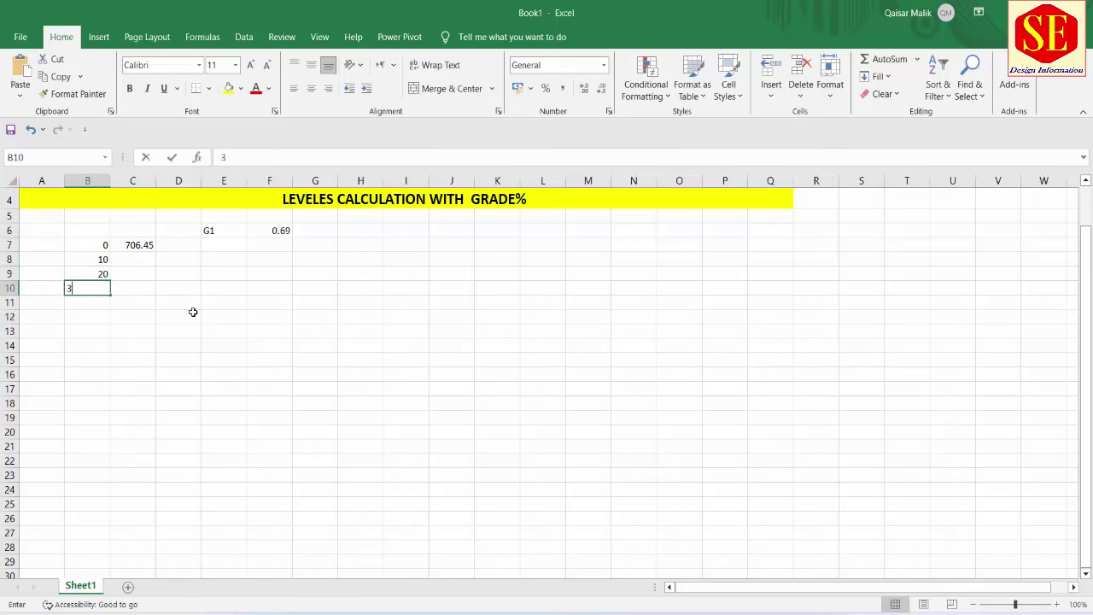
pyautogui.press('Return')
pyautogui.write('40')
pyautogui.press('Return')
pyautogui.write('50')
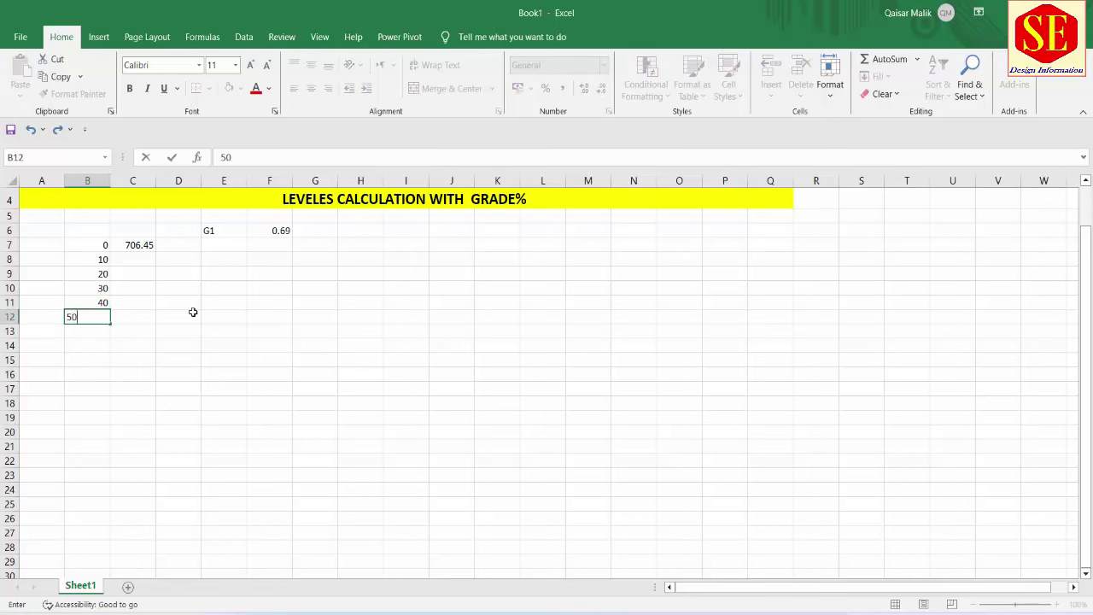
pyautogui.press('Return')
pyautogui.write('60')
pyautogui.press('Return')
pyautogui.write('7')
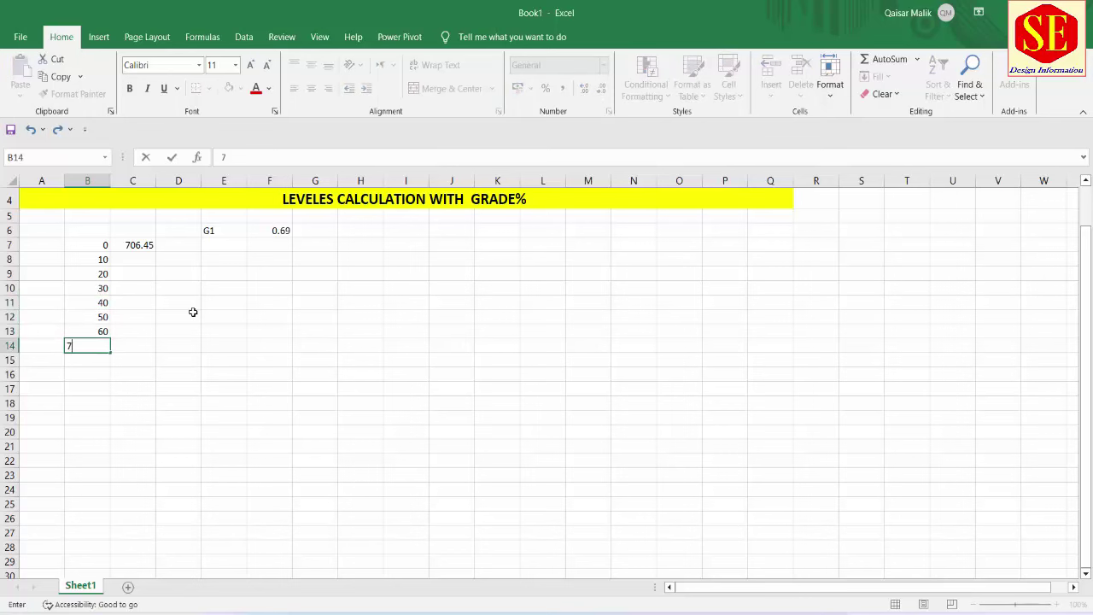
pyautogui.write('0')
pyautogui.press('Return')
pyautogui.write('80')
pyautogui.press('Return')
pyautogui.write('90')
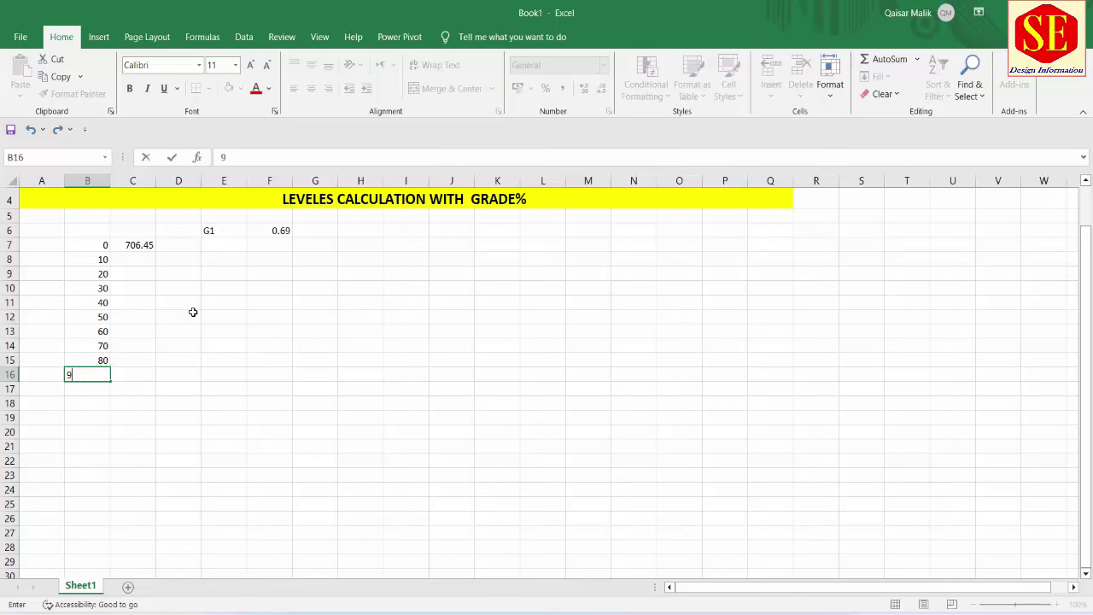
pyautogui.press('Return')
pyautogui.write('100')
pyautogui.press('Return')
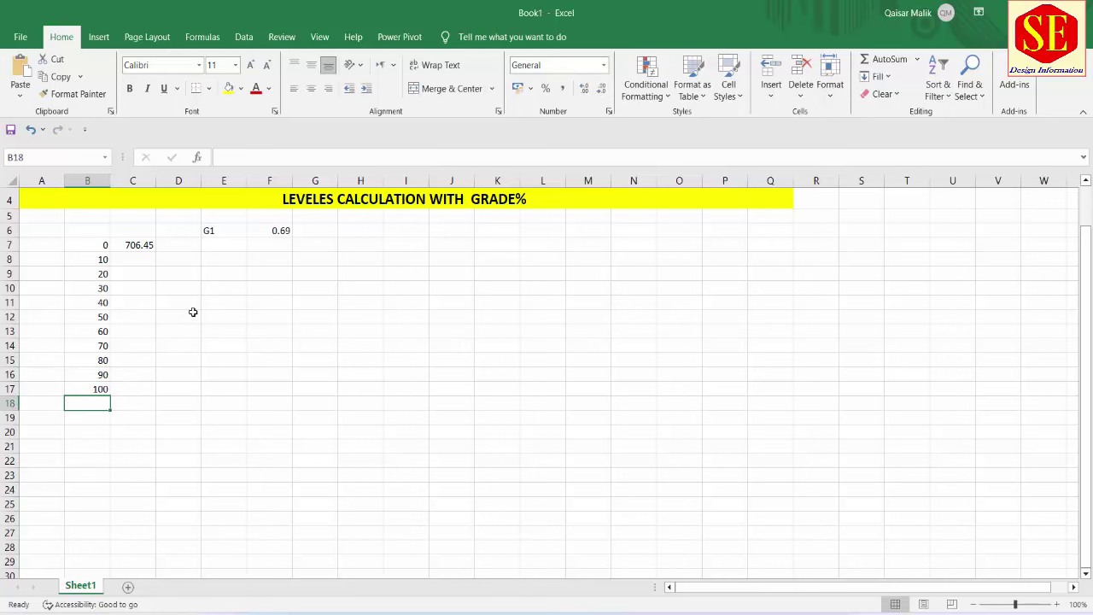
# Step: Enter a % sign in cell G6 as the unit beside the G1 grade value
pyautogui.click(102, 246)
pyautogui.click(140, 247)
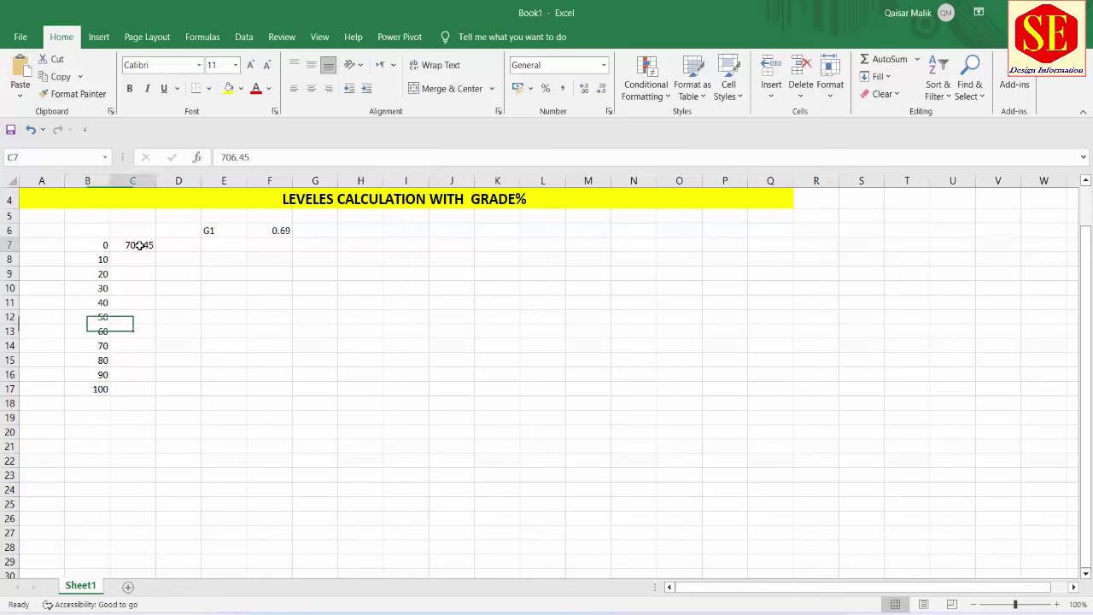
pyautogui.click(285, 229)
pyautogui.moveTo(286, 238); pyautogui.dragTo(317, 230)
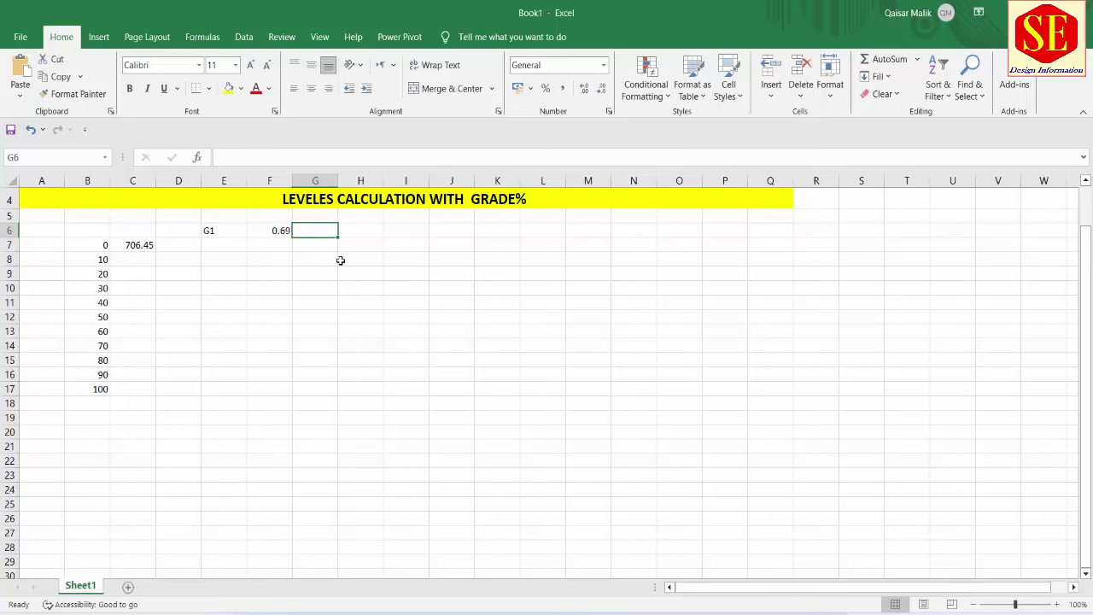
pyautogui.write('%')
pyautogui.press('Return')
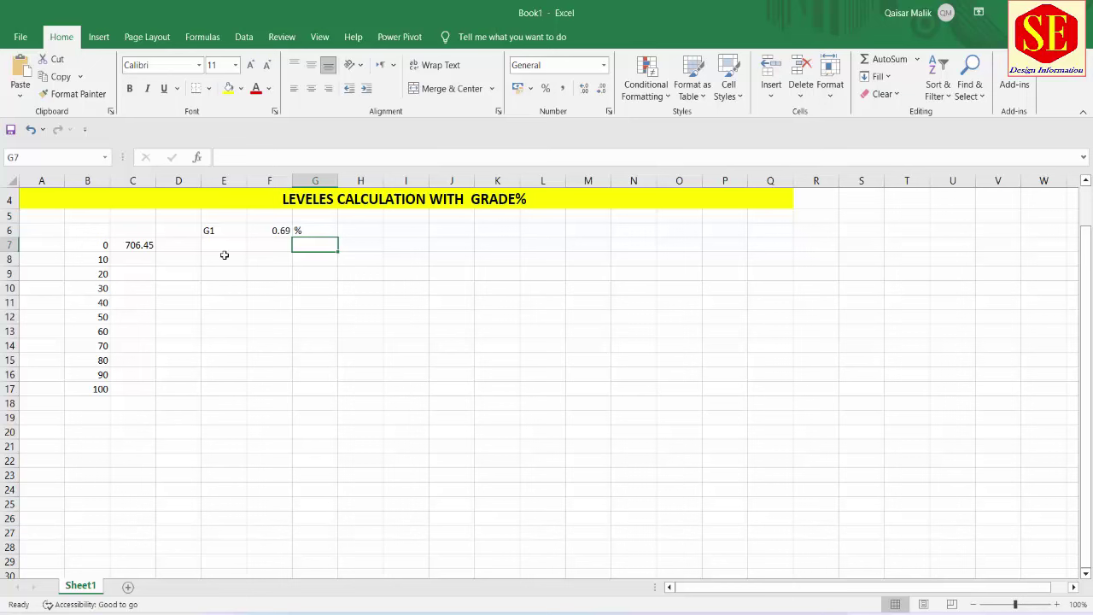
pyautogui.click(284, 236)
pyautogui.click(301, 231)
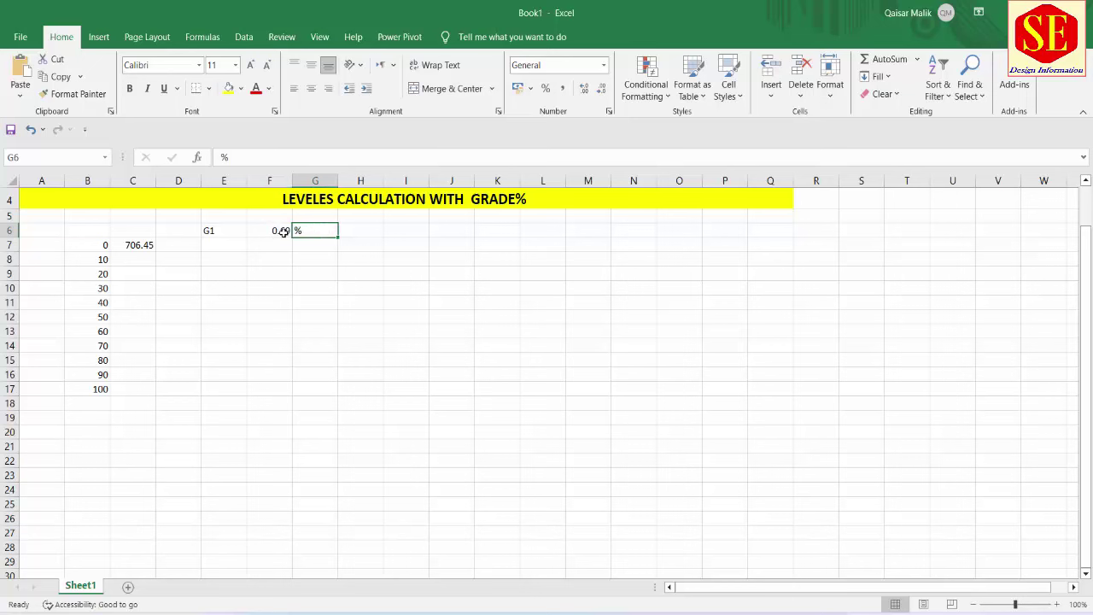
pyautogui.click(284, 231)
pyautogui.click(304, 230)
pyautogui.click(281, 231)
pyautogui.click(307, 230)
# Step: Convert the G1 grade to a decimal slope in cell F7 with the formula =F6/100
pyautogui.click(279, 244)
pyautogui.write('=')
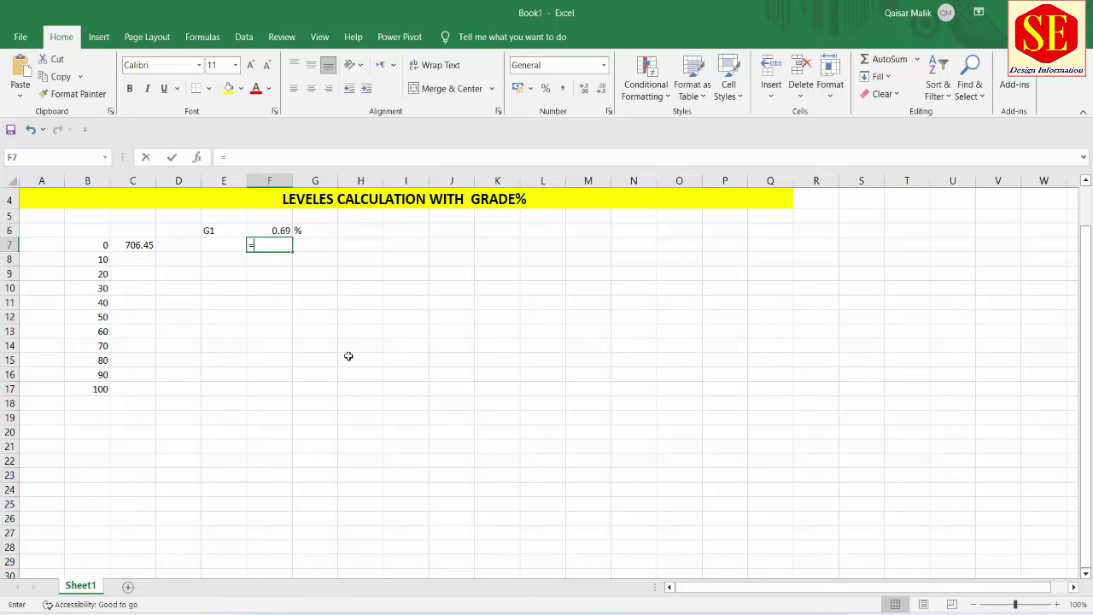
pyautogui.click(283, 228)
pyautogui.write('/1')
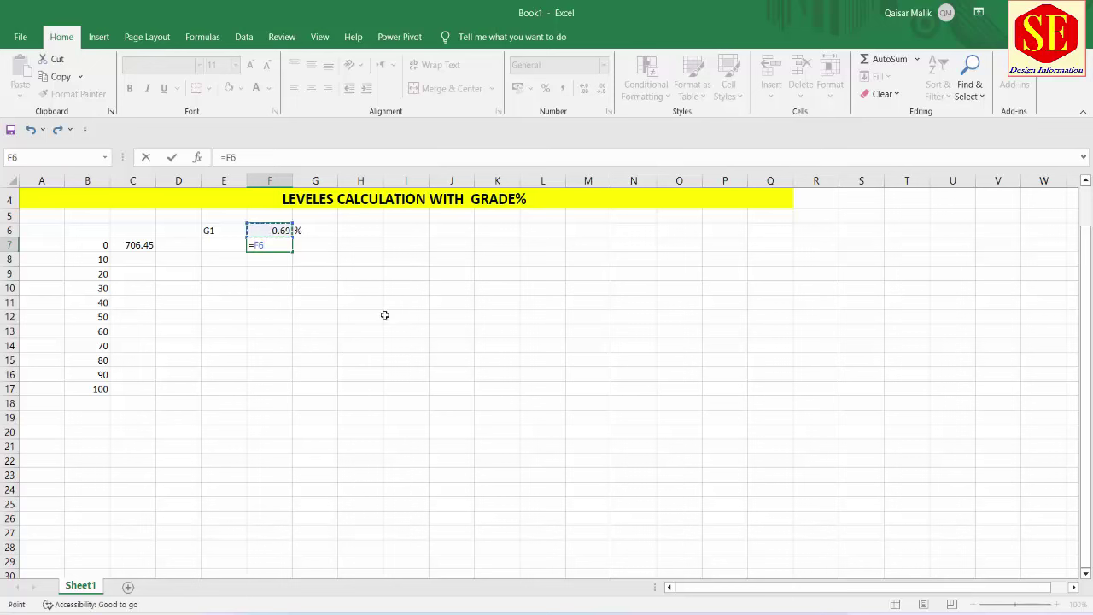
pyautogui.write('00')
pyautogui.press('Return')
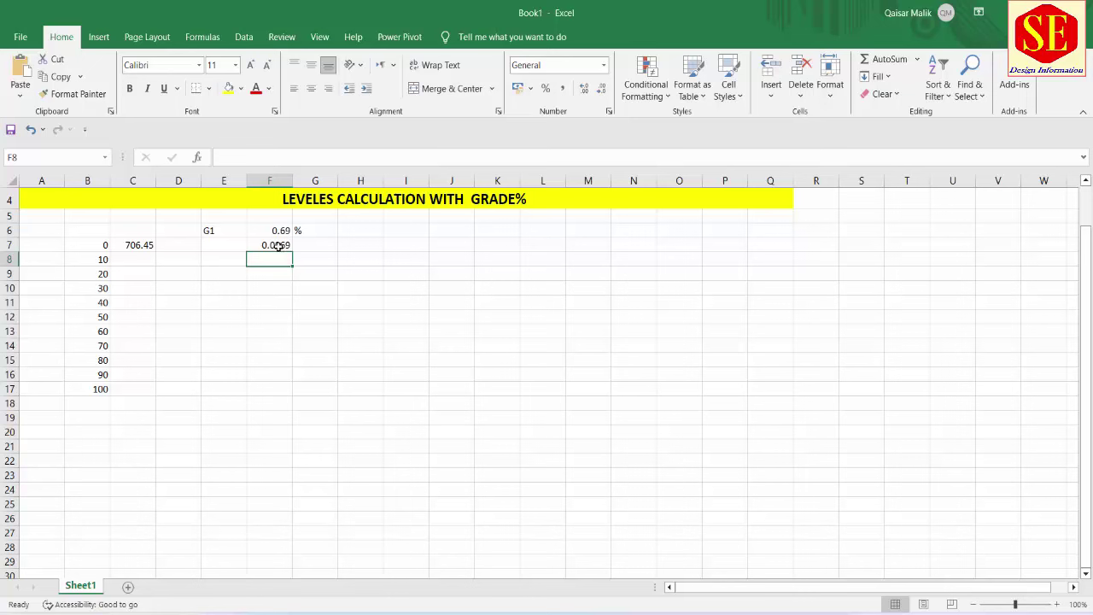
# Step: Label cell E7 as SLOPE beside the decimal slope value
pyautogui.click(208, 230)
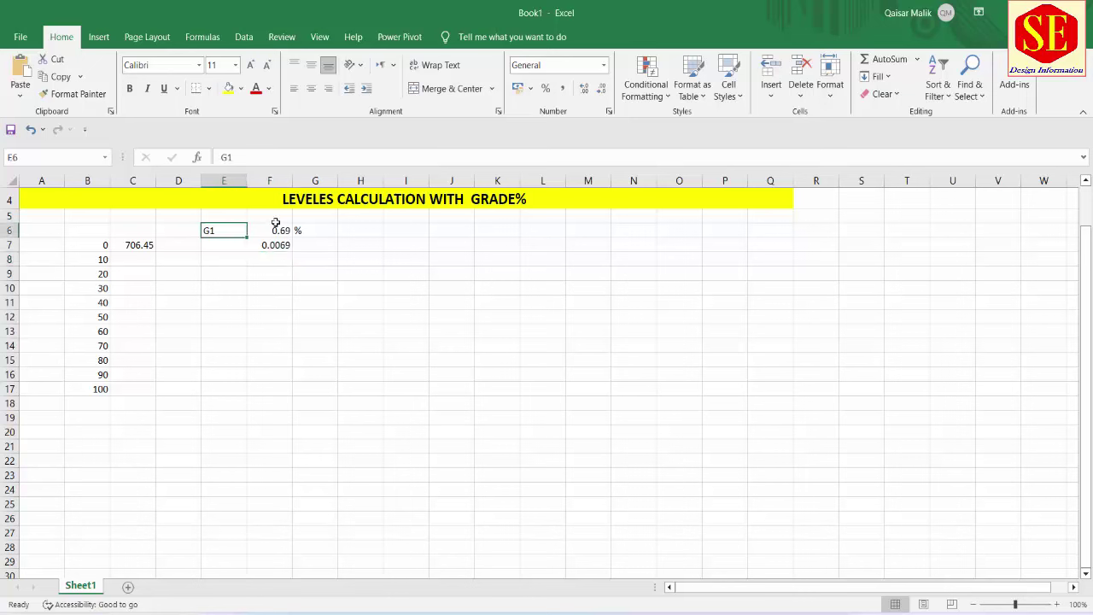
pyautogui.click(236, 245)
pyautogui.write('SLOP')
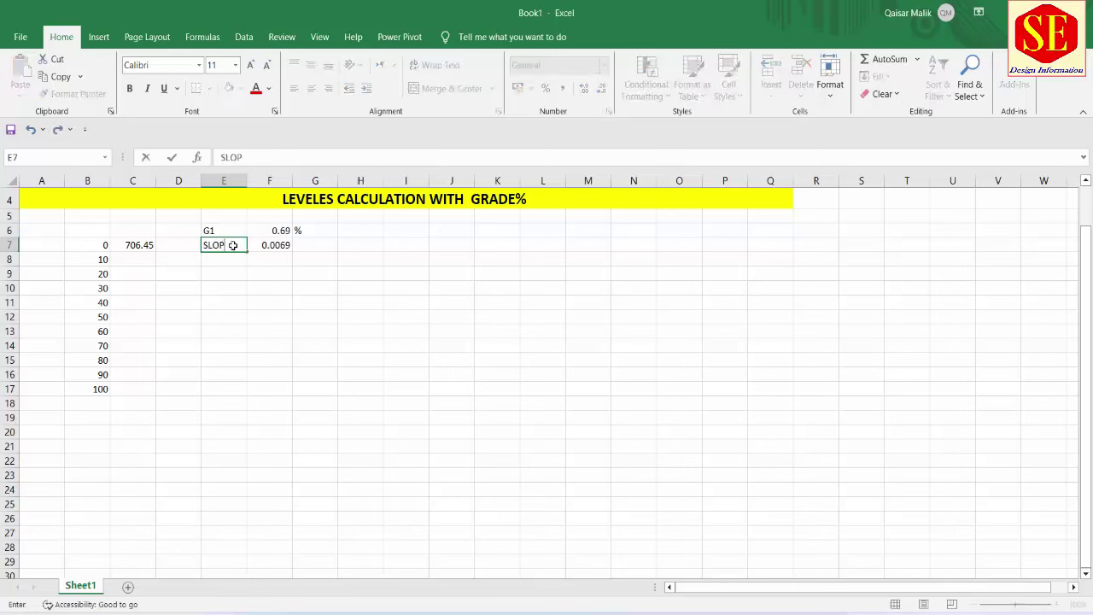
pyautogui.write('E')
pyautogui.press('Return')
pyautogui.doubleClick(243, 249)
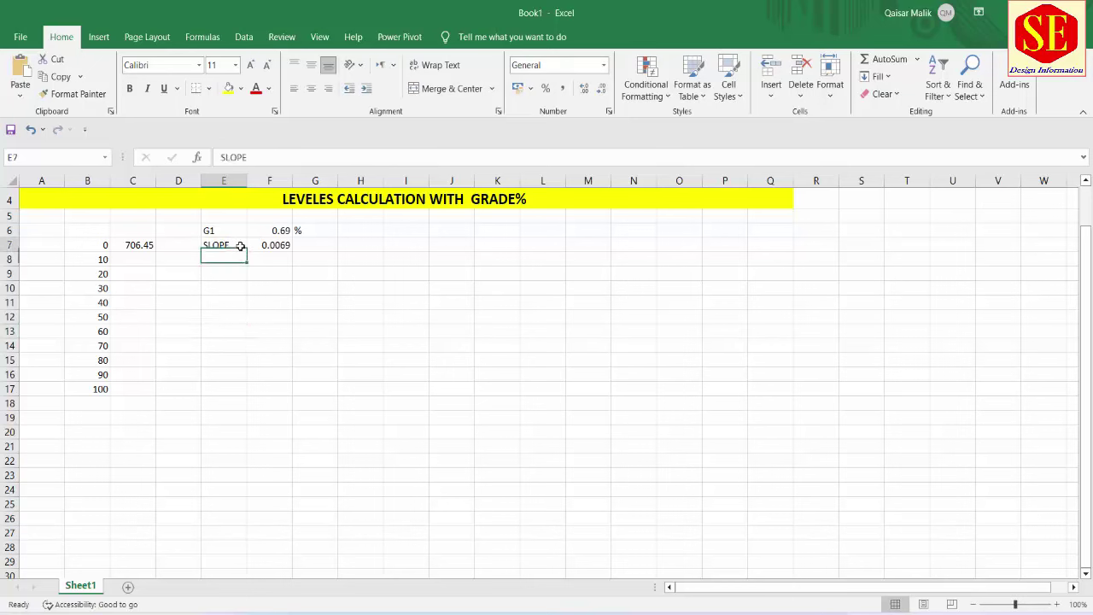
# Step: Complete the slope label in E7 as SLOPE= and enter the unit PER M in cell G7
pyautogui.write('=')
pyautogui.press('Return')
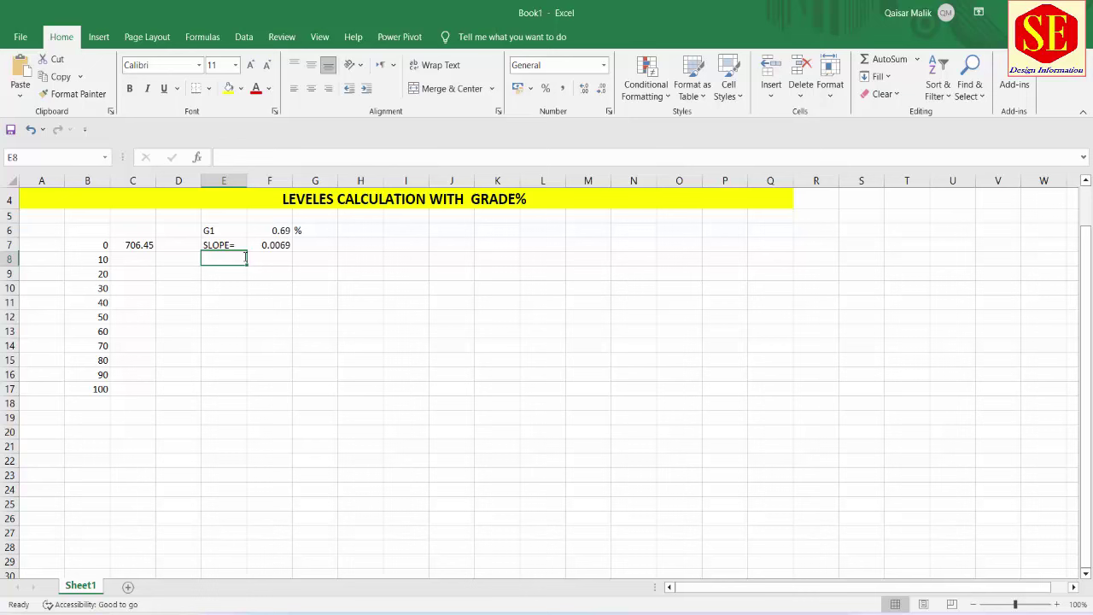
pyautogui.click(311, 245)
pyautogui.write('PER')
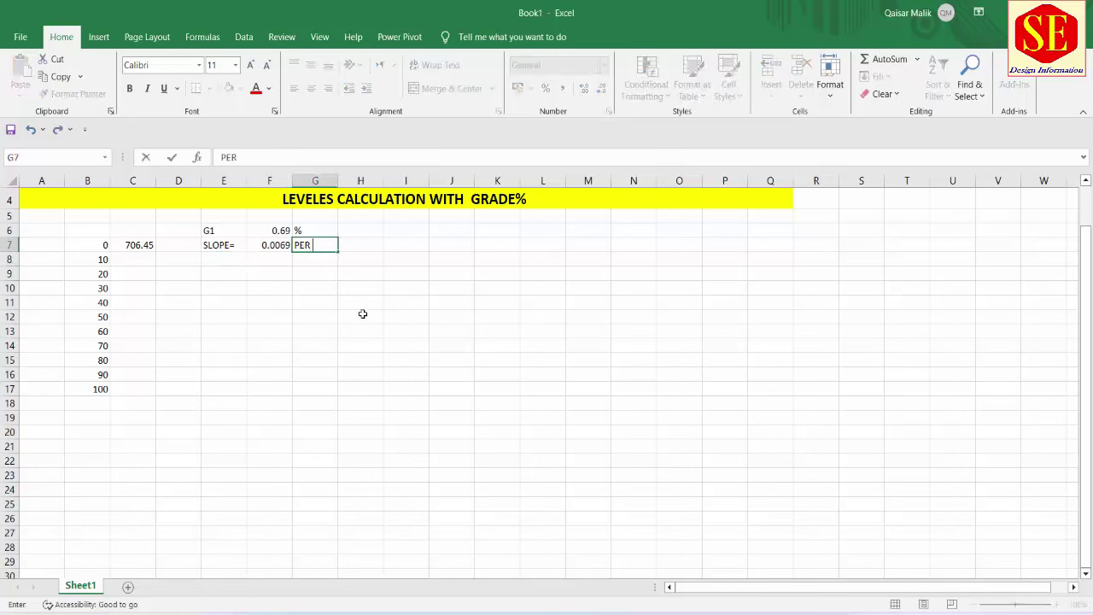
pyautogui.write(' M')
pyautogui.click(362, 313)
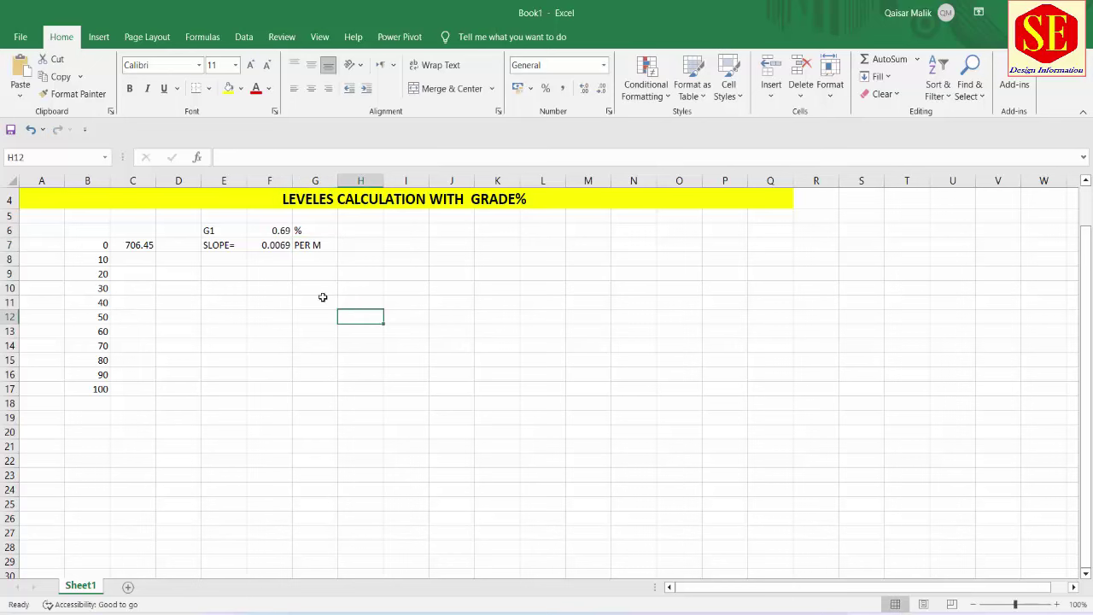
# Step: Open Calculator, check the slope conversion by dividing 0.69 by 100, and return to the Excel worksheet
pyautogui.click(253, 247)
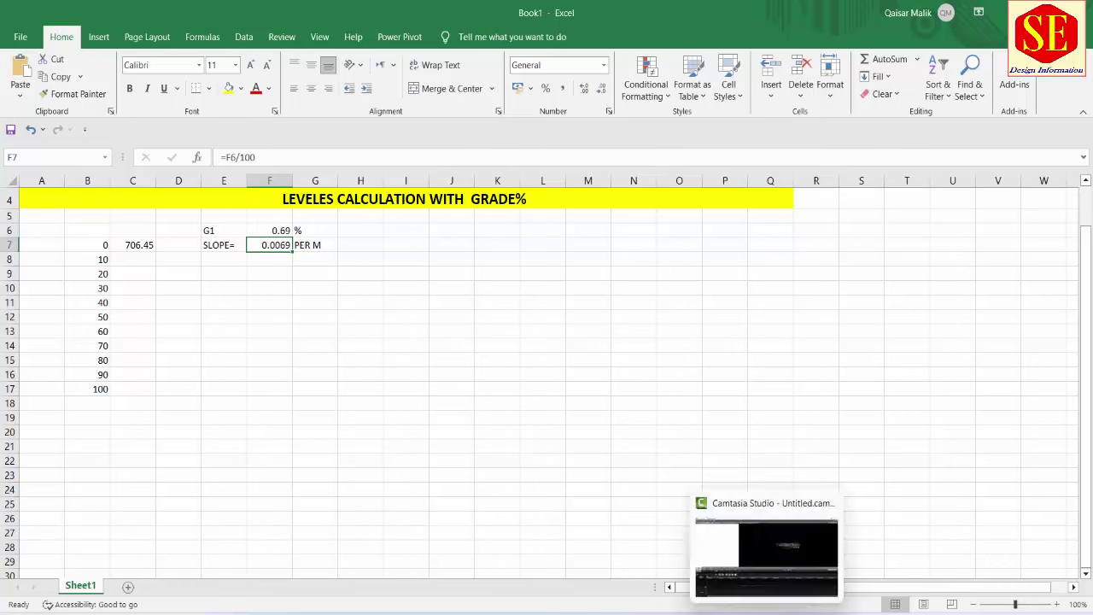
pyautogui.click(757, 608)
pyautogui.click(1068, 568)
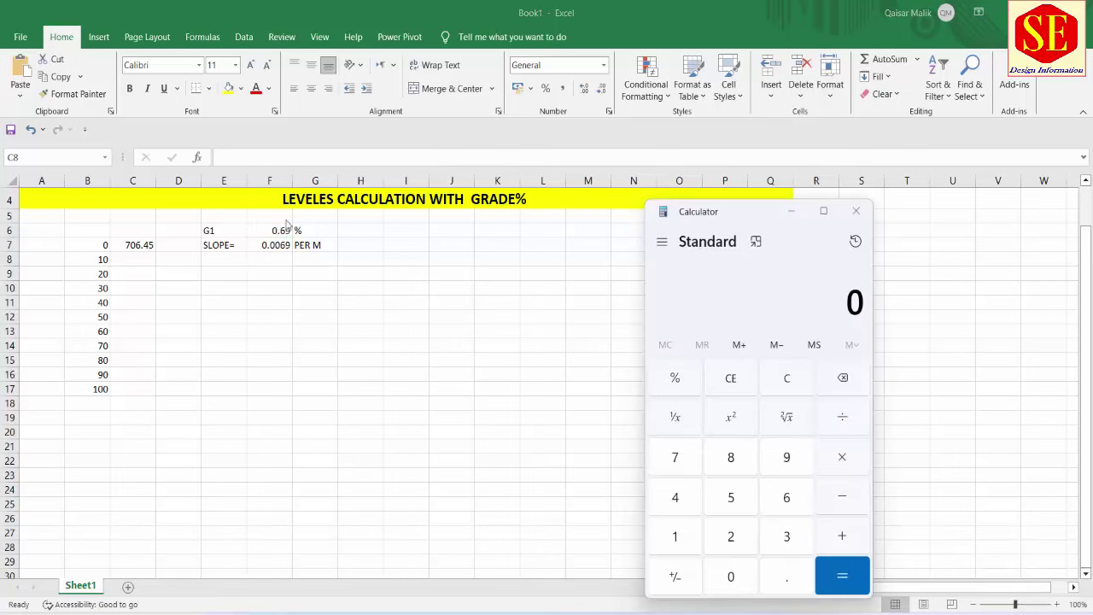
pyautogui.click(711, 220)
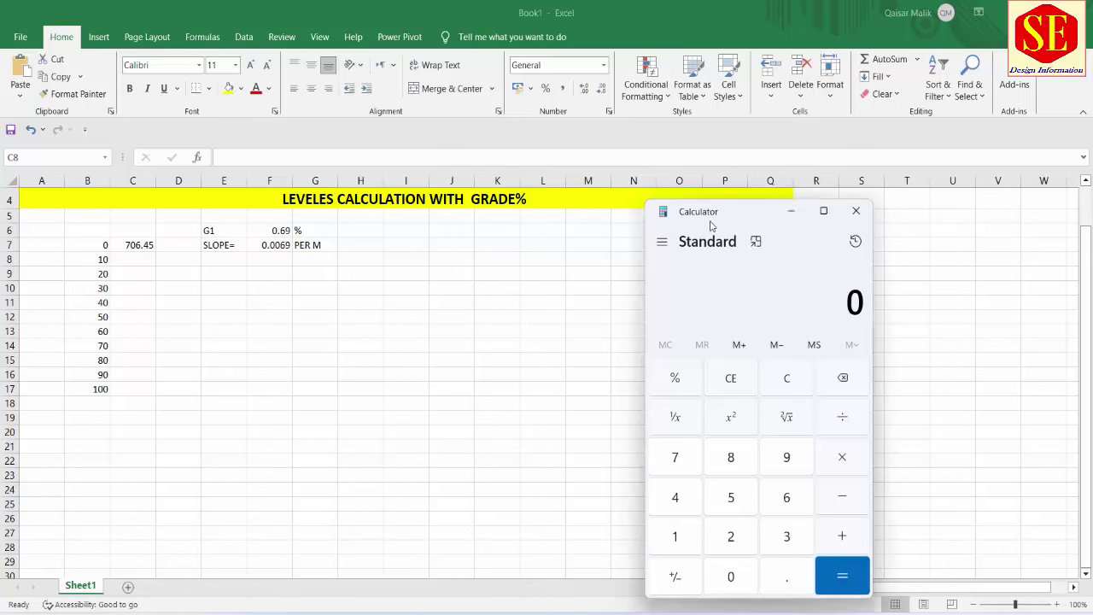
pyautogui.moveTo(711, 225); pyautogui.dragTo(474, 236)
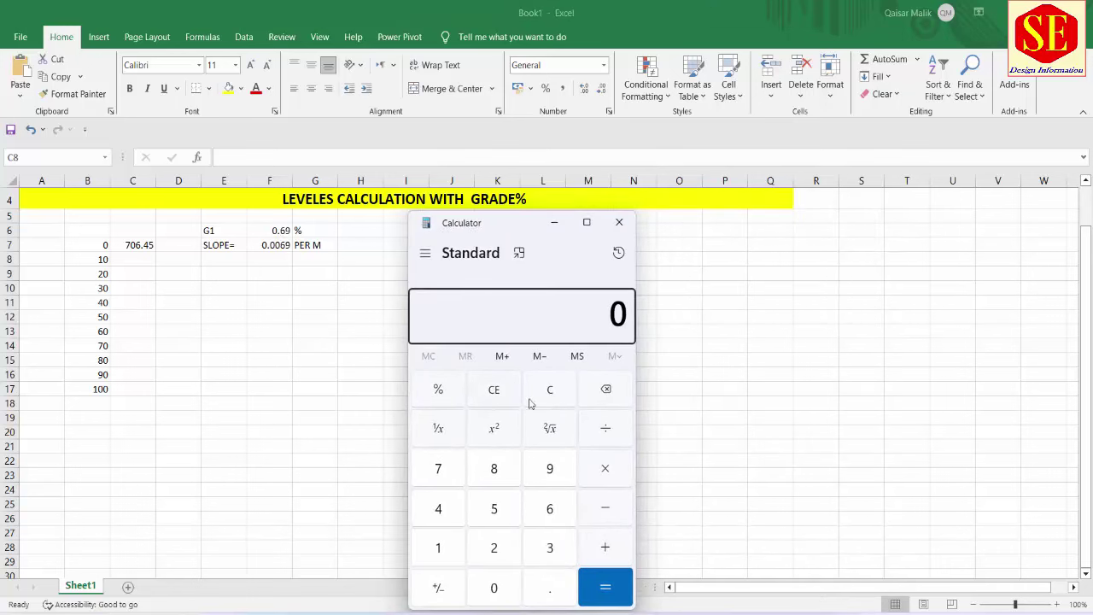
pyautogui.click(555, 597)
pyautogui.write('69')
pyautogui.press('/')
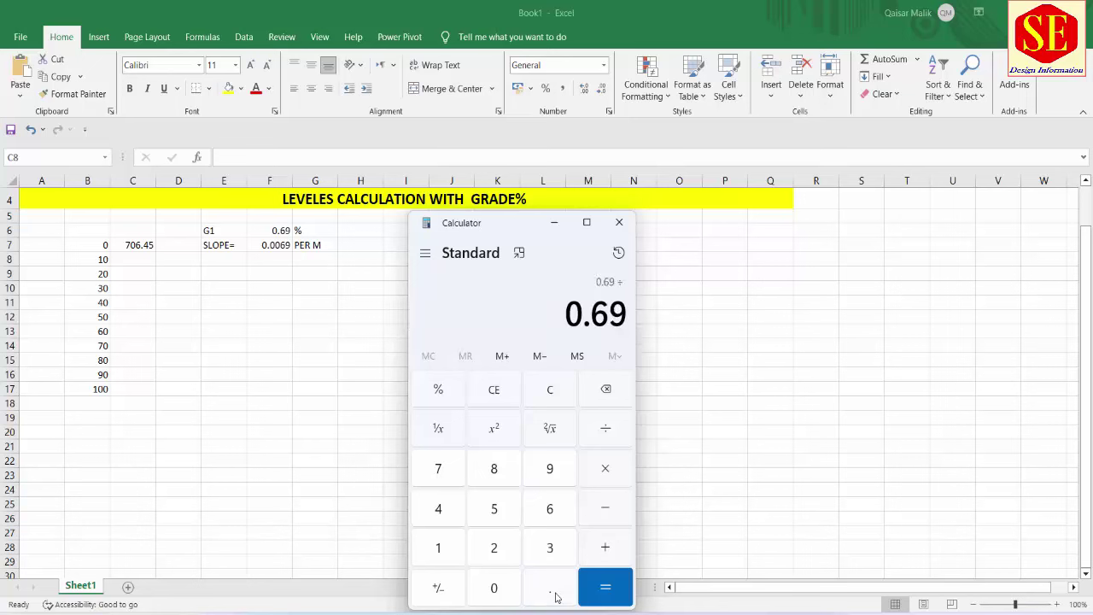
pyautogui.write('100')
pyautogui.press('Return')
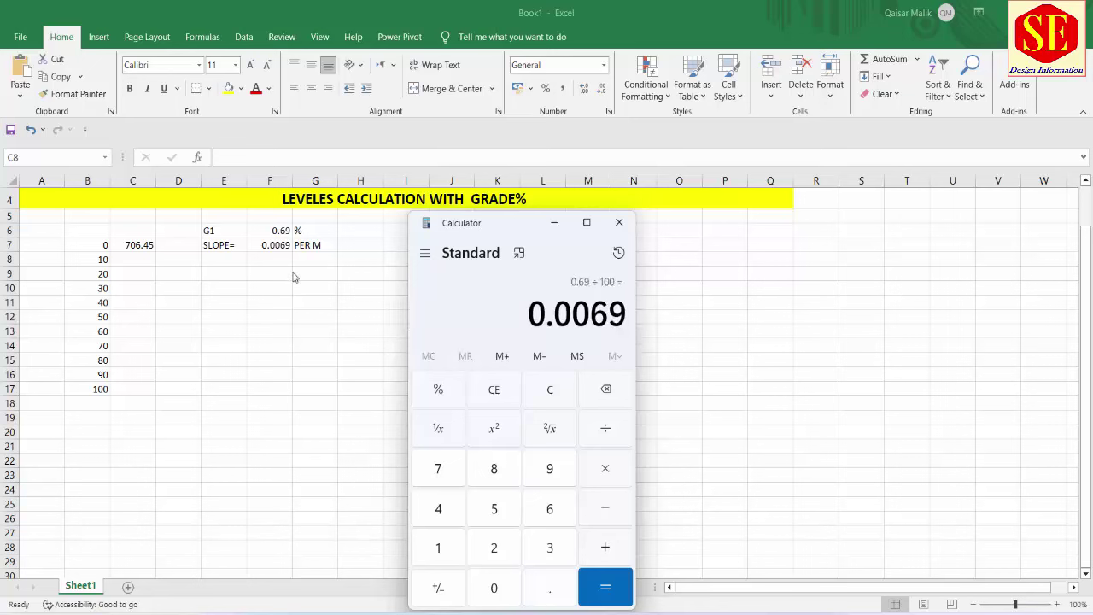
pyautogui.hotkey('alt', 'Tab')
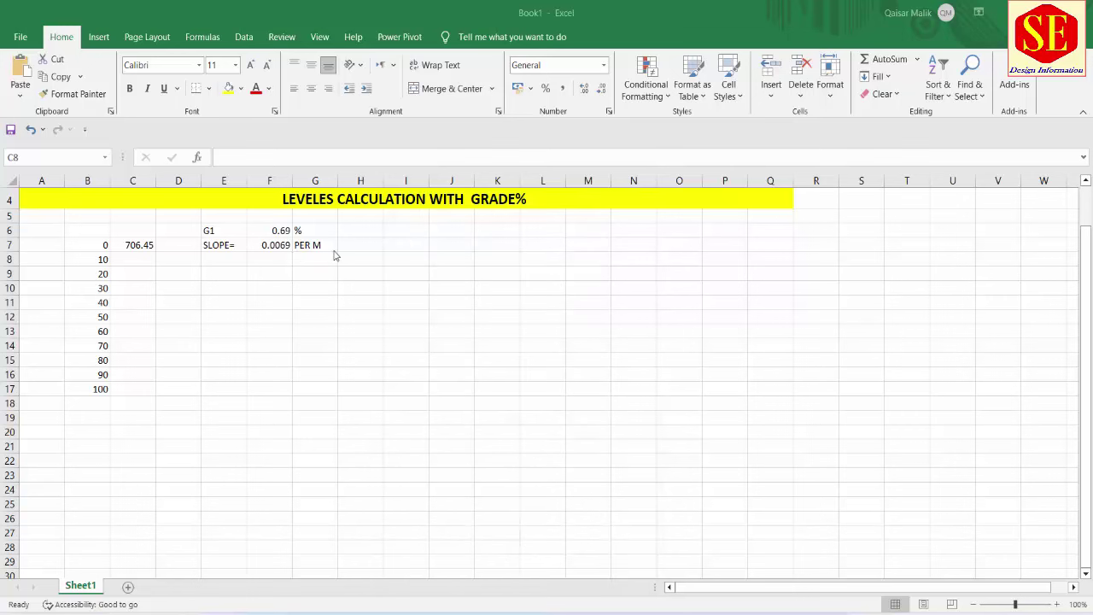
# Step: Review the slope formula in cell F7 and the starting station and elevation in row 7
pyautogui.doubleClick(284, 246)
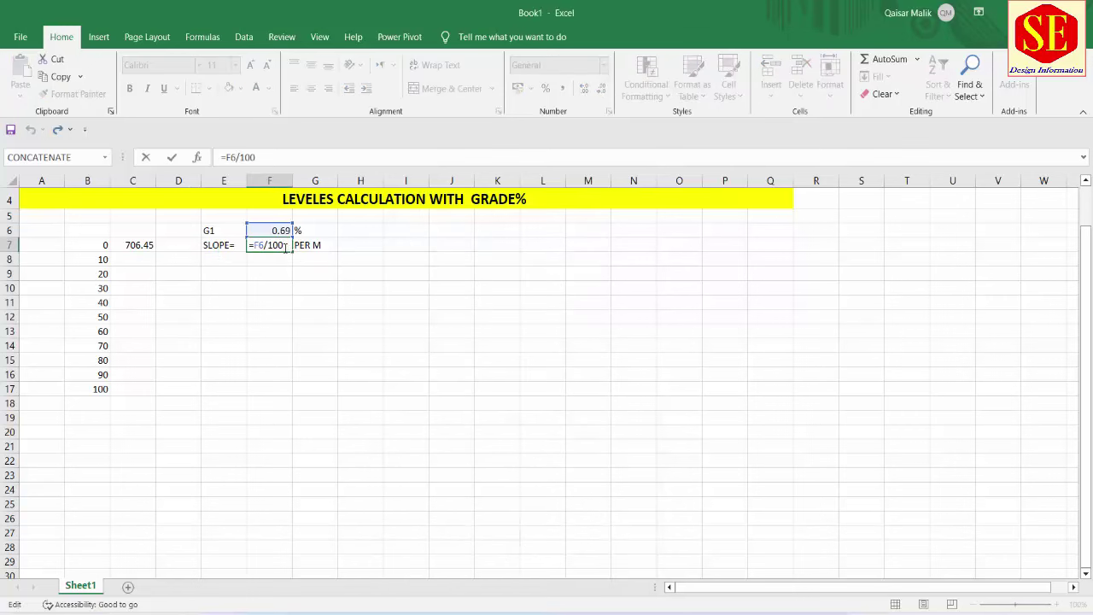
pyautogui.press('Return')
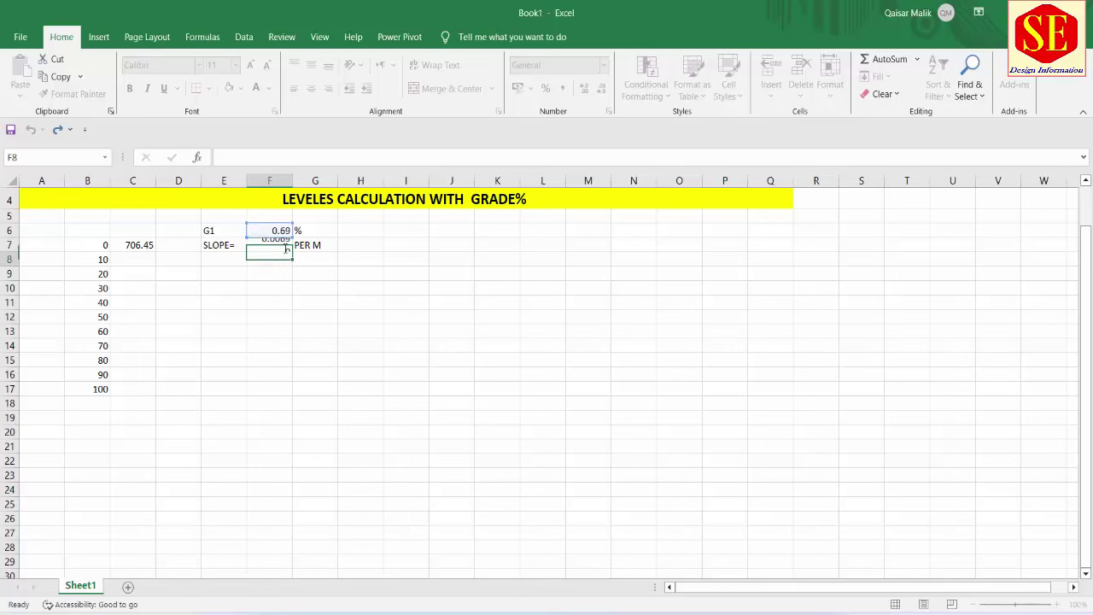
pyautogui.click(283, 242)
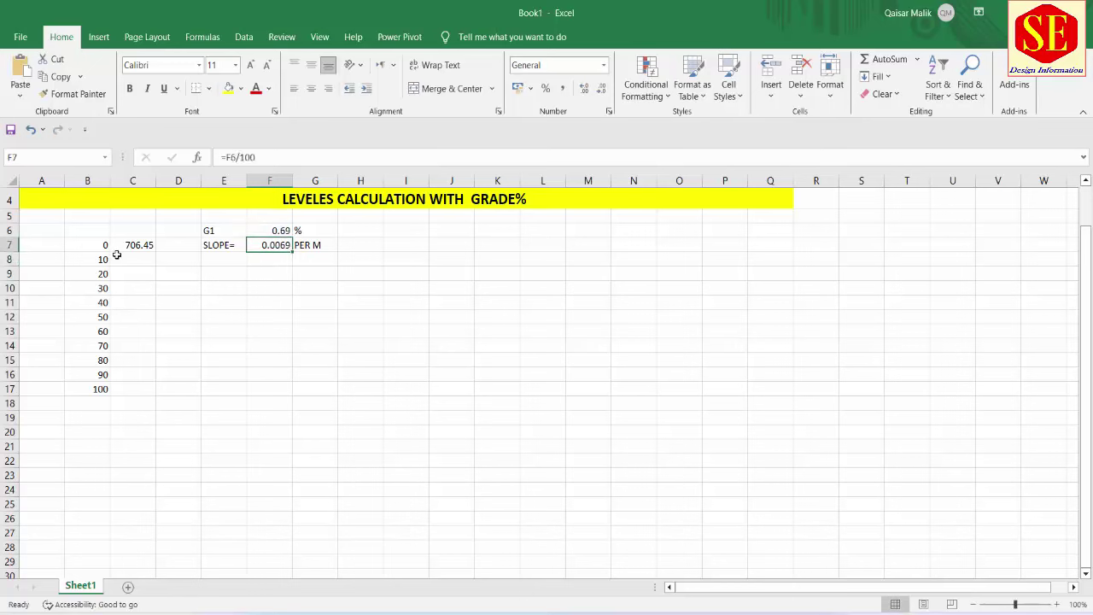
pyautogui.click(145, 245)
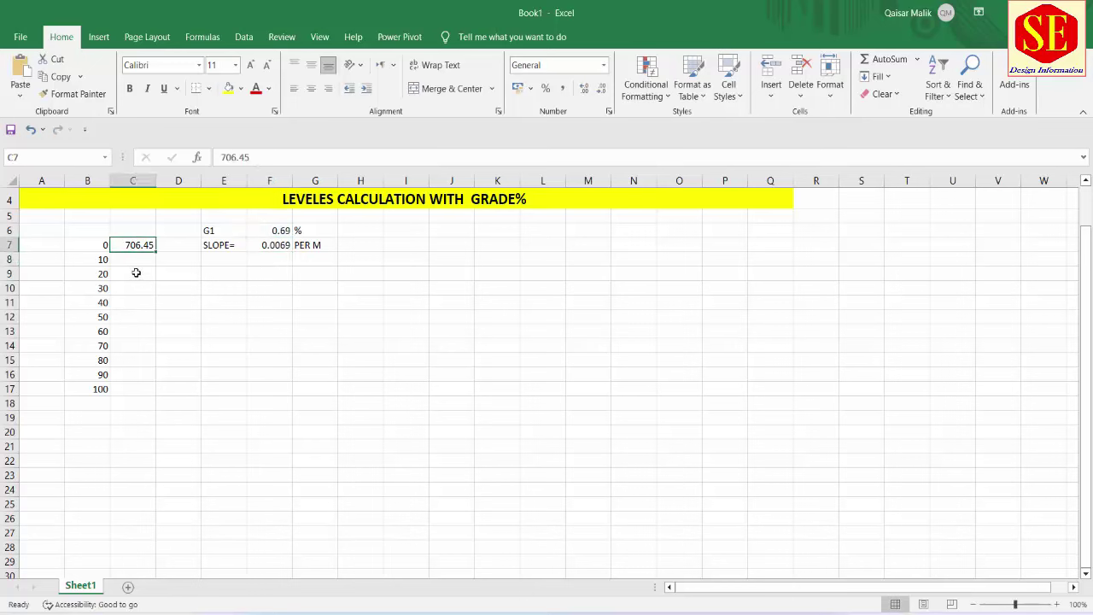
pyautogui.click(133, 259)
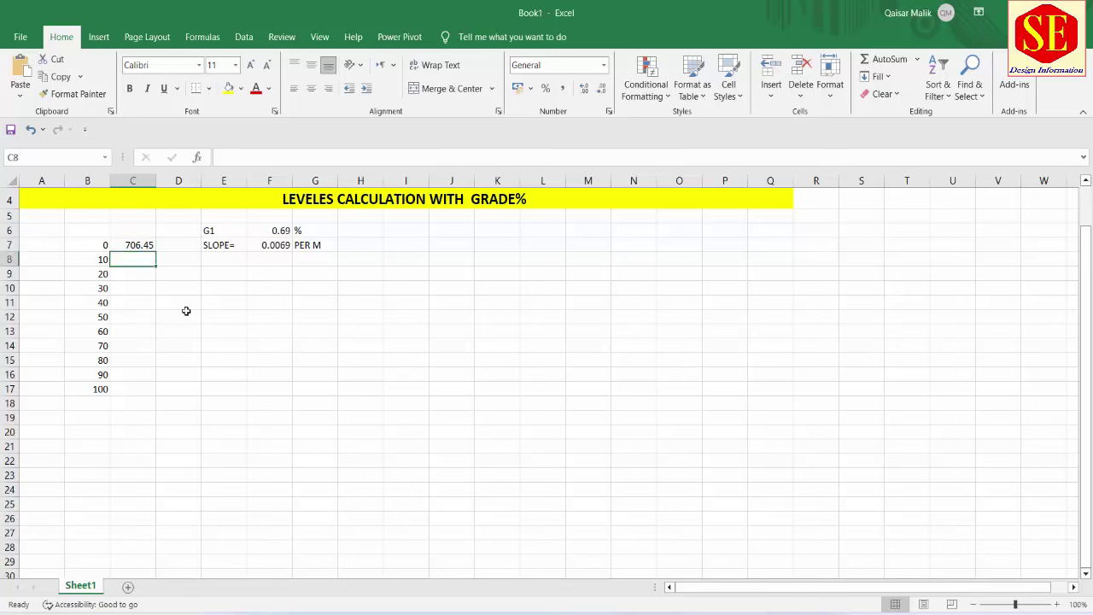
pyautogui.click(106, 244)
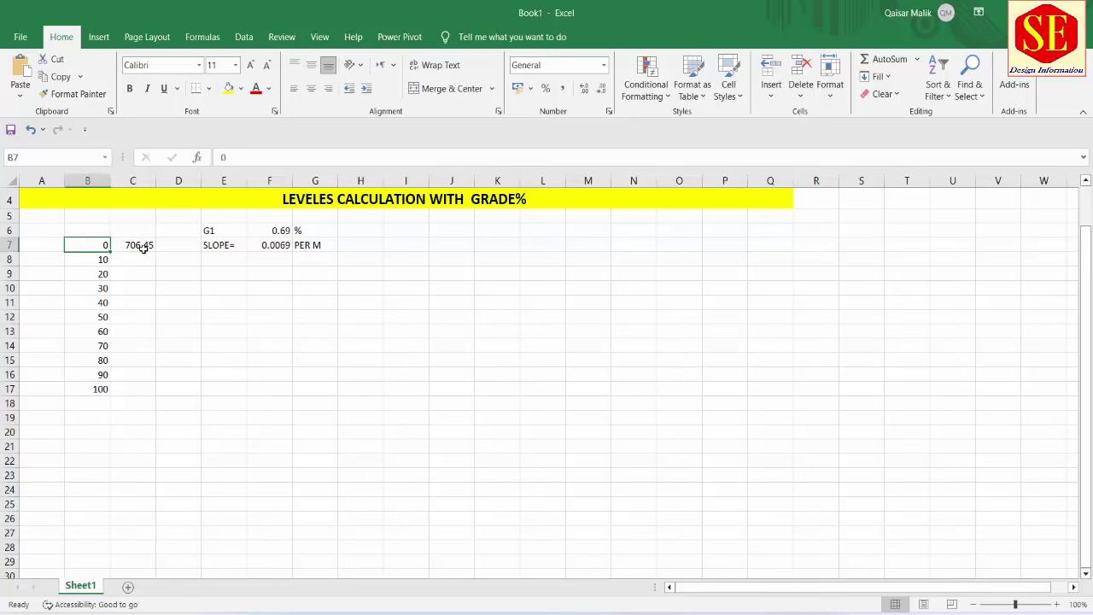
pyautogui.click(144, 246)
# Step: Look up the design elevation at station 0+100 in the PDF plan profile and enter 707.14 in cell C17 of Book1
pyautogui.click(546, 542)
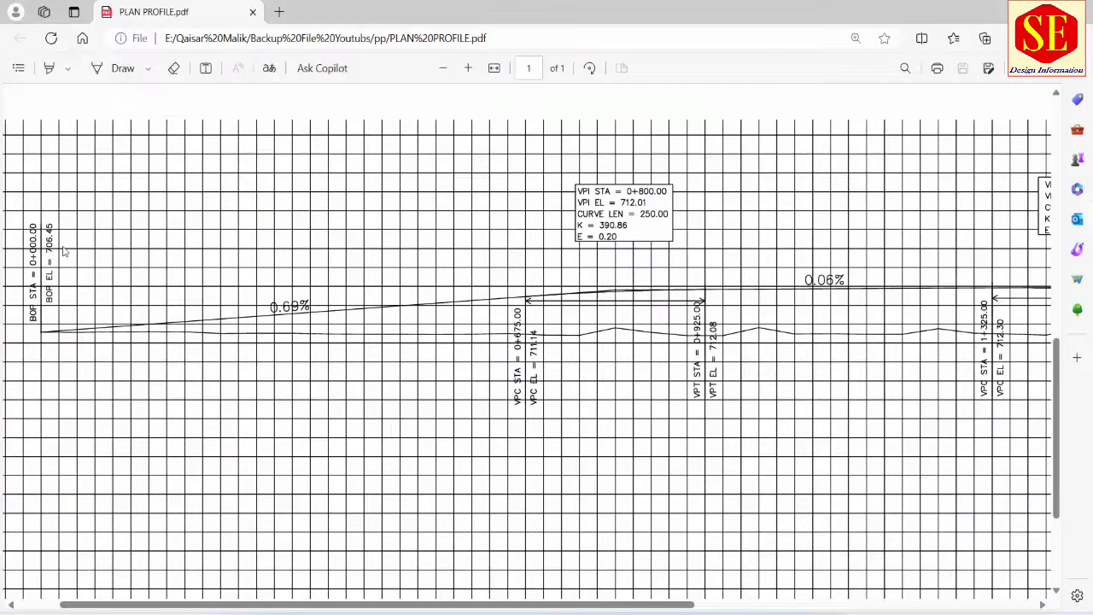
pyautogui.scroll(-3, 212, 295)
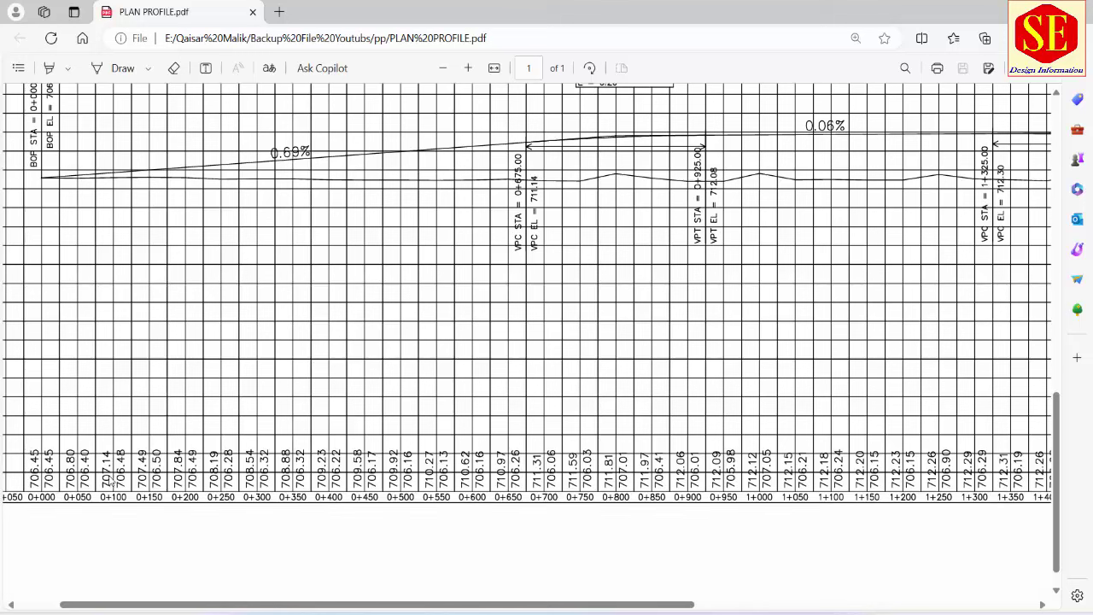
pyautogui.click(658, 614)
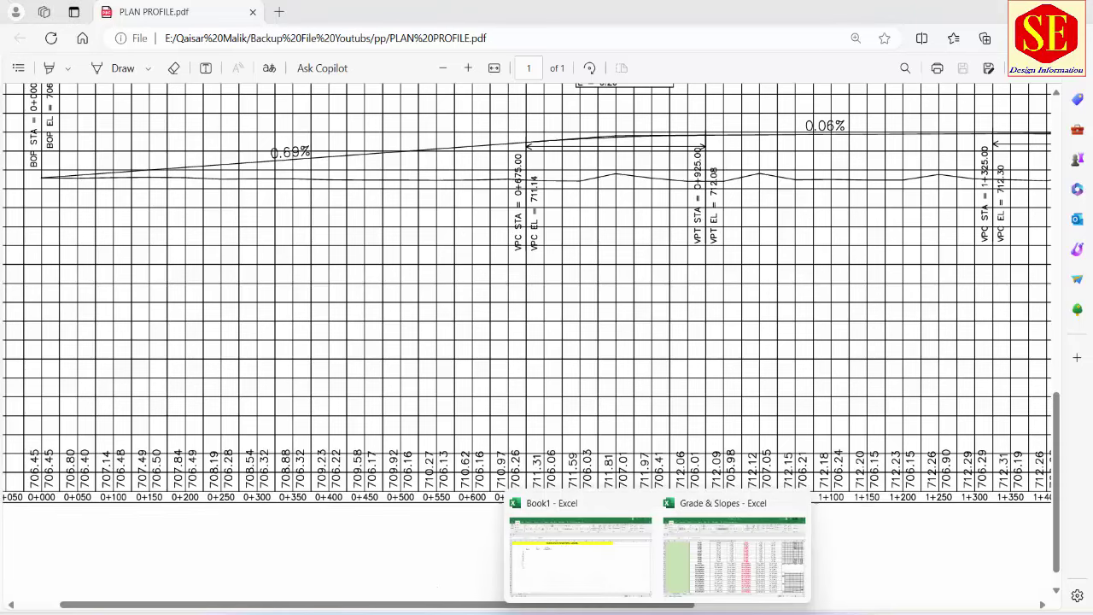
pyautogui.click(531, 566)
pyautogui.click(129, 390)
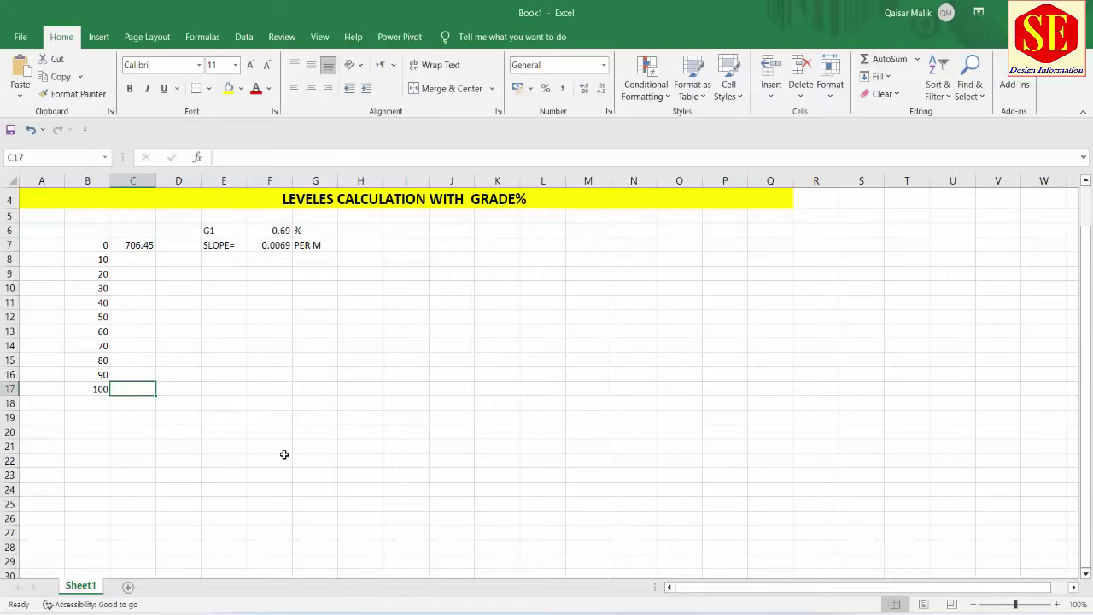
pyautogui.write('707.14')
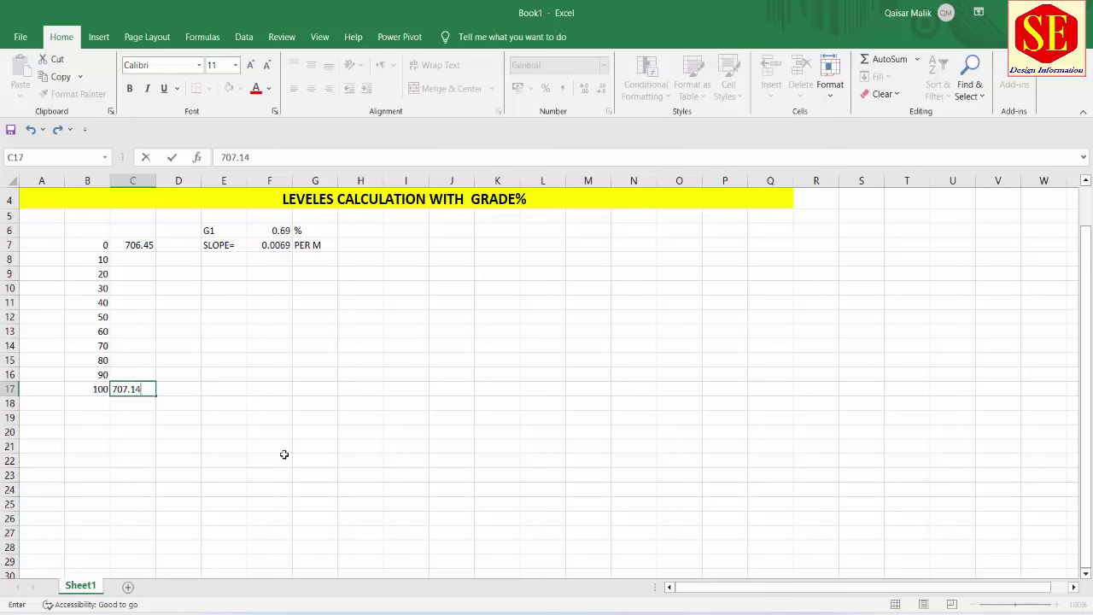
pyautogui.press('Return')
# Step: Calculate the slope between stations 0 and 100 in cell E11 with the formula =(C17-C7)/B17
pyautogui.click(147, 246)
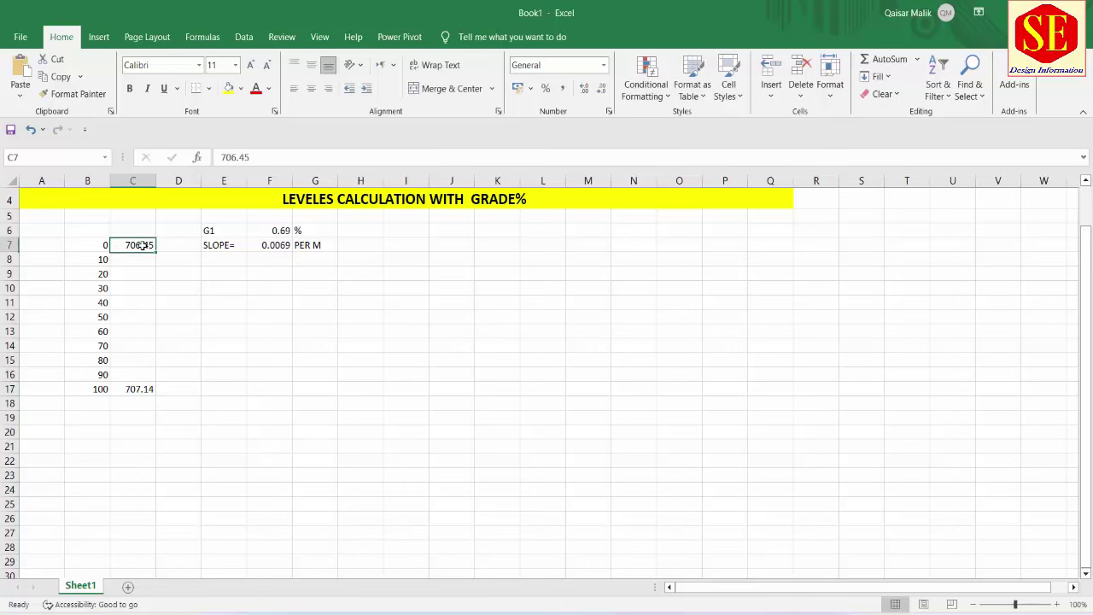
pyautogui.click(137, 388)
pyautogui.click(281, 229)
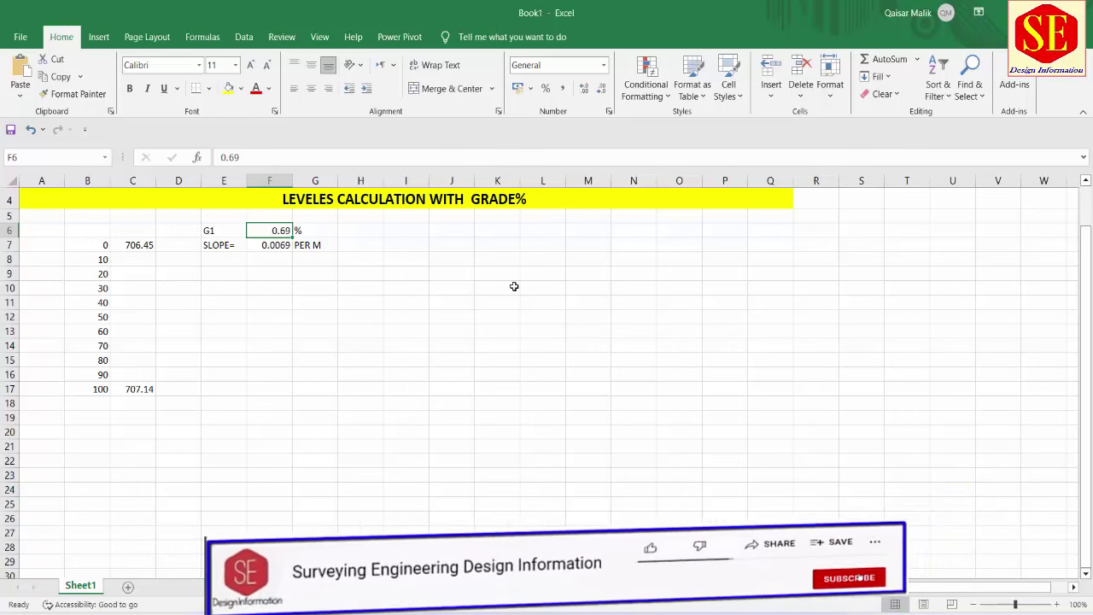
pyautogui.click(219, 304)
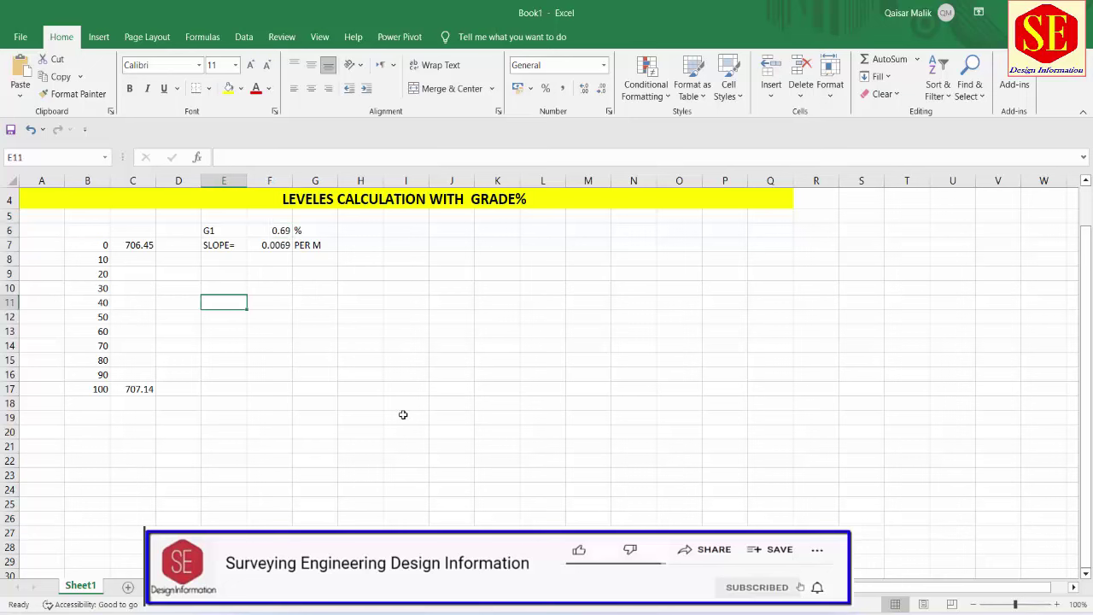
pyautogui.write('=')
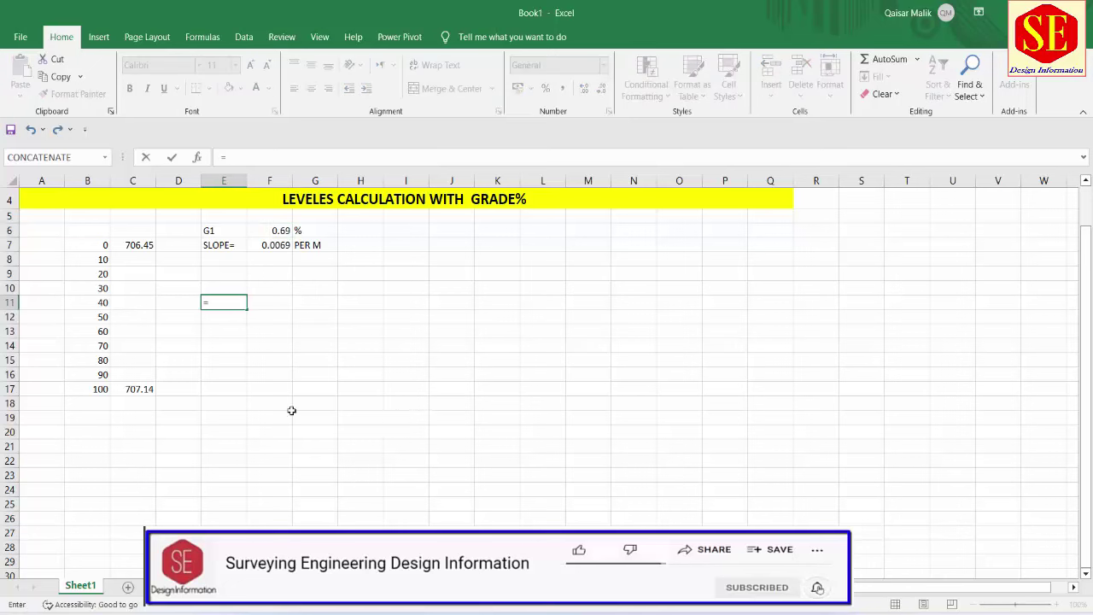
pyautogui.click(141, 390)
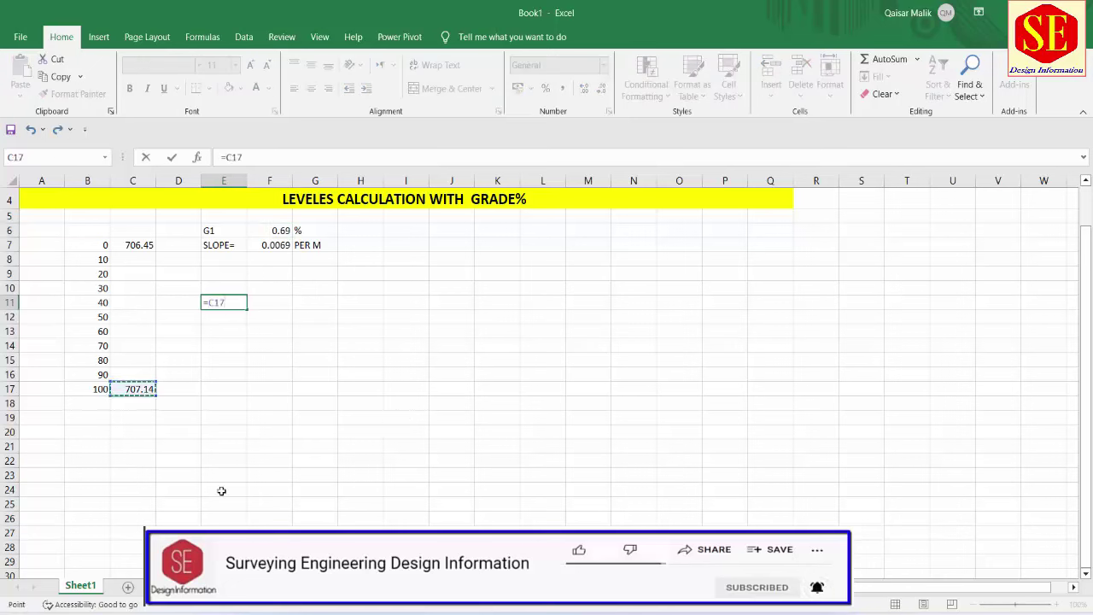
pyautogui.write('-')
pyautogui.click(143, 247)
pyautogui.write(')')
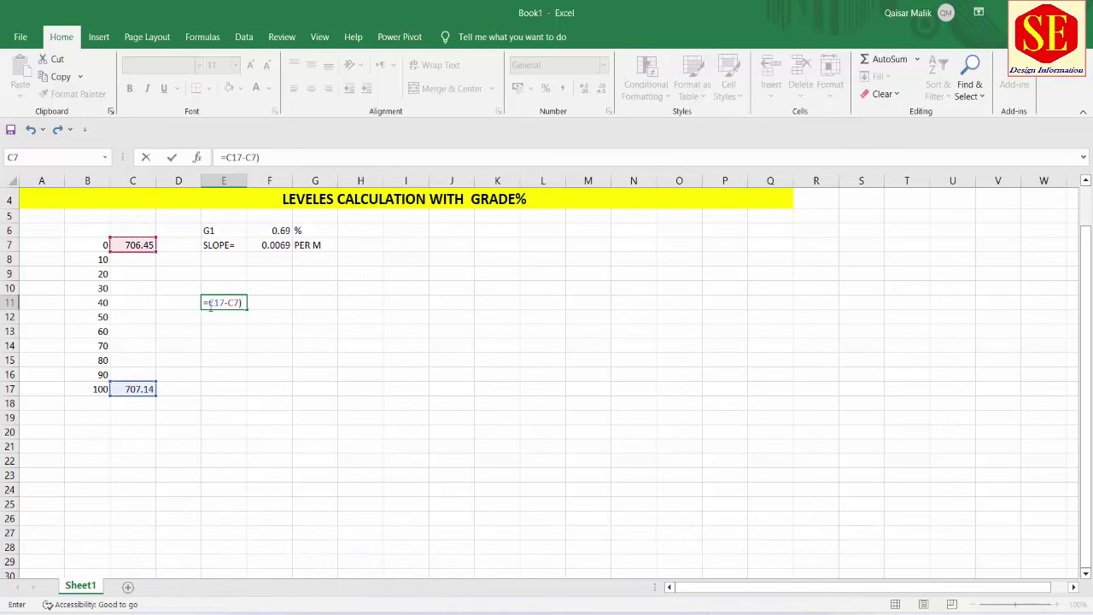
pyautogui.write('(')
pyautogui.write('/')
pyautogui.click(91, 389)
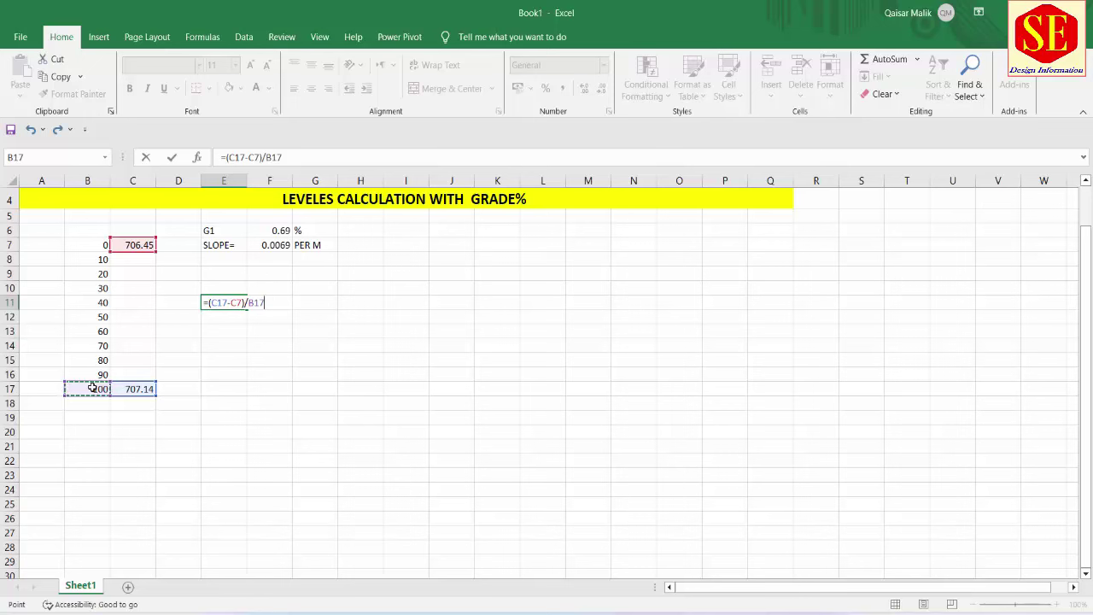
pyautogui.press('Return')
# Step: Compare the slope calculated in E11 with the grade in the PDF plan profile and the slope in F7
pyautogui.click(246, 302)
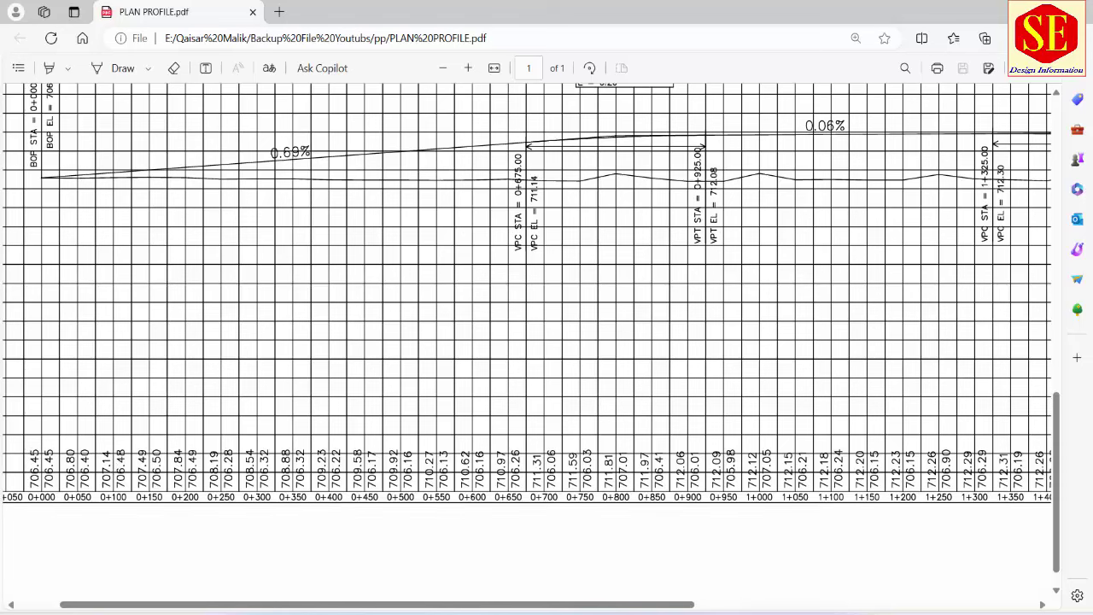
pyautogui.click(571, 570)
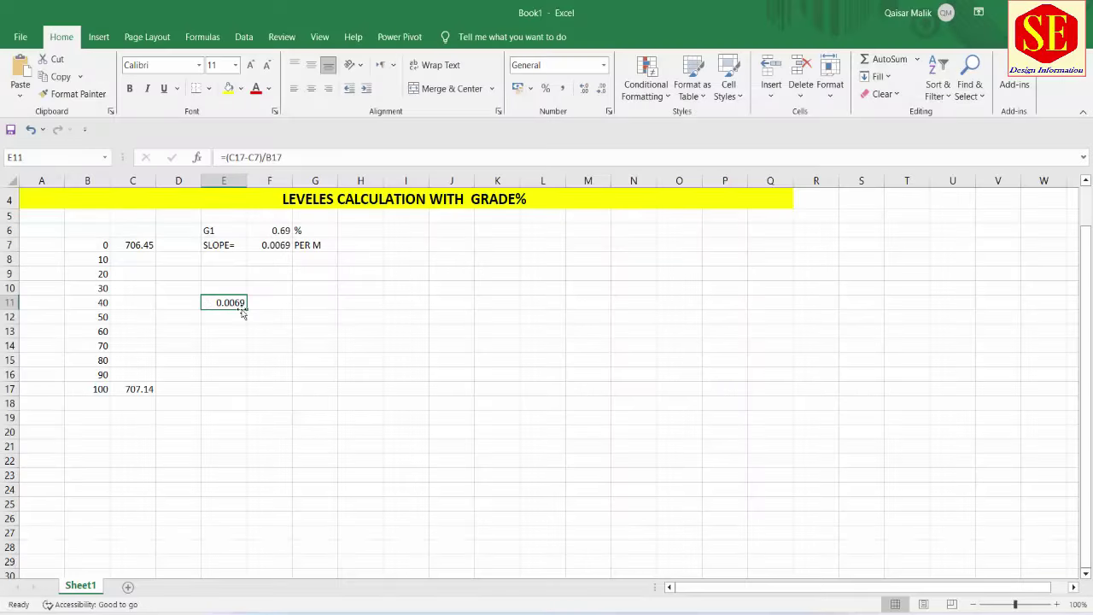
pyautogui.click(287, 248)
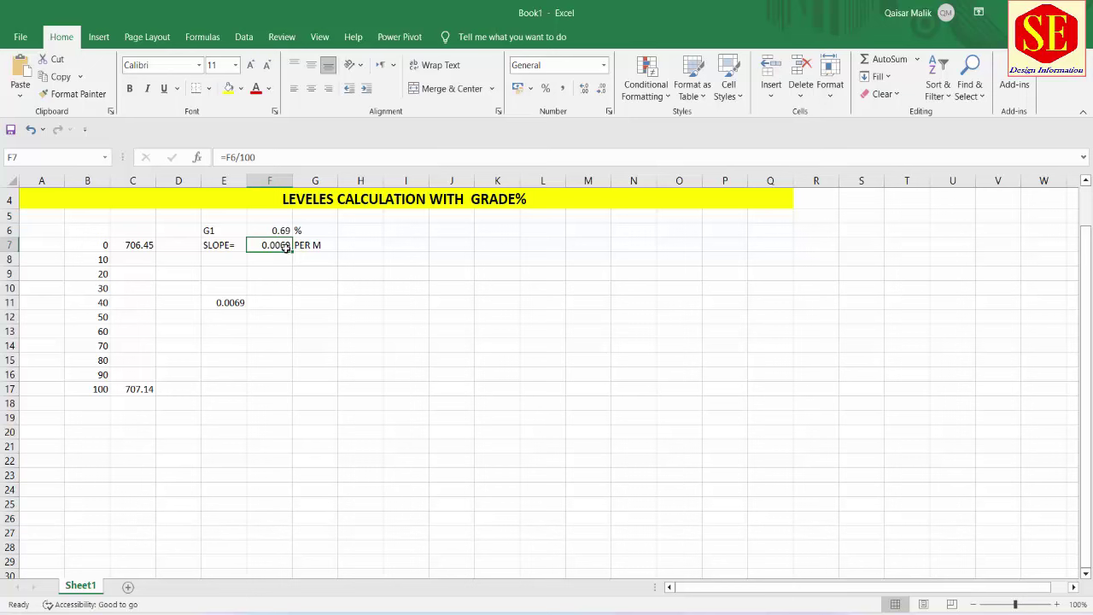
pyautogui.click(226, 302)
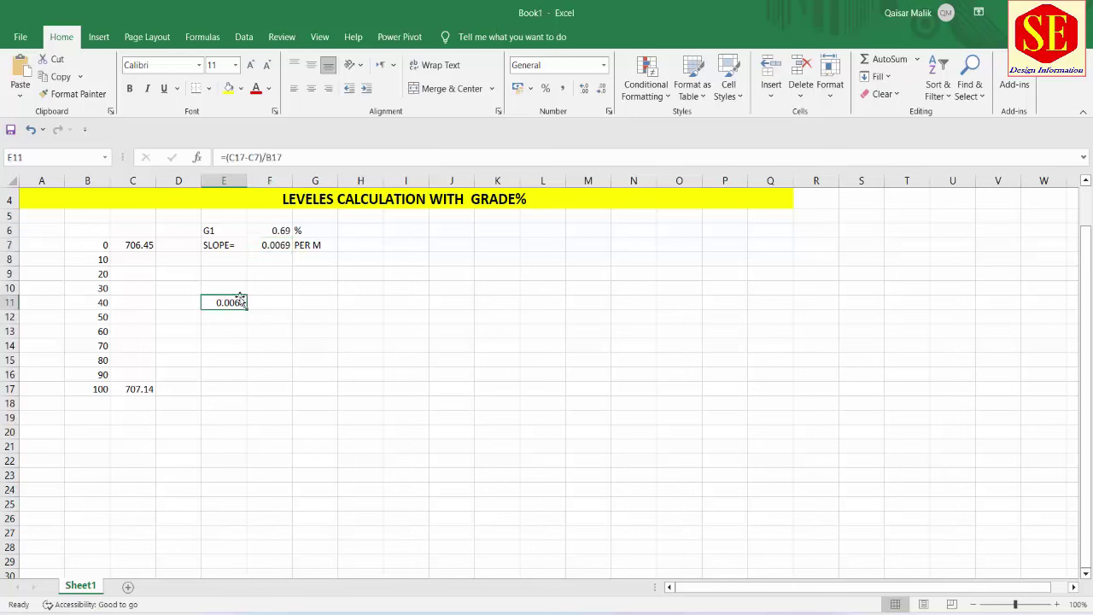
# Step: Convert the calculated slope to a grade percentage in cell F11 with the formula =E11*100
pyautogui.click(266, 303)
pyautogui.write('=')
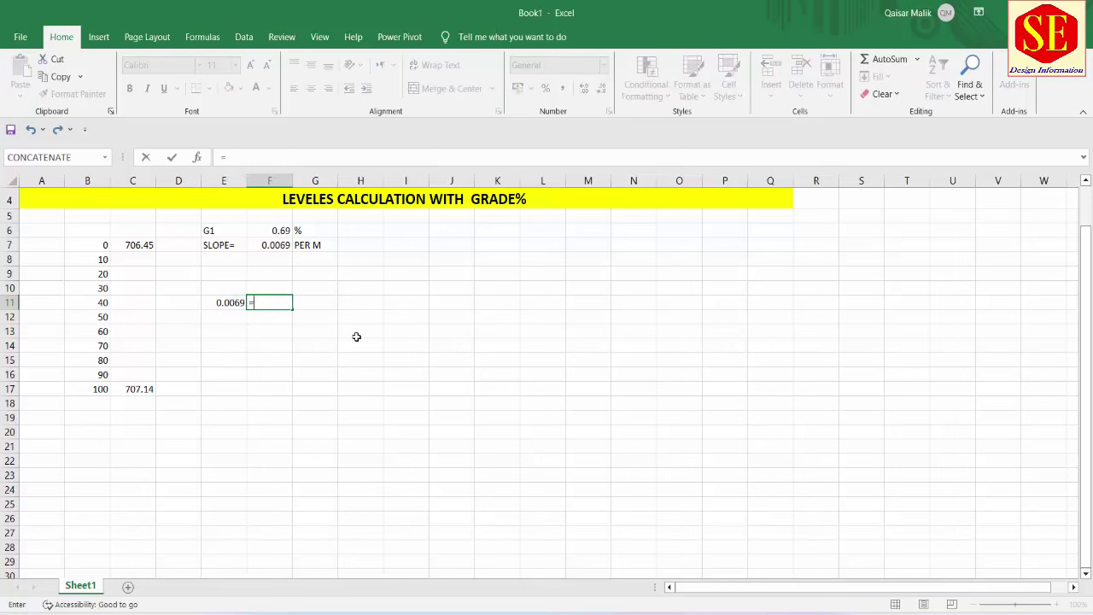
pyautogui.click(224, 302)
pyautogui.write('*')
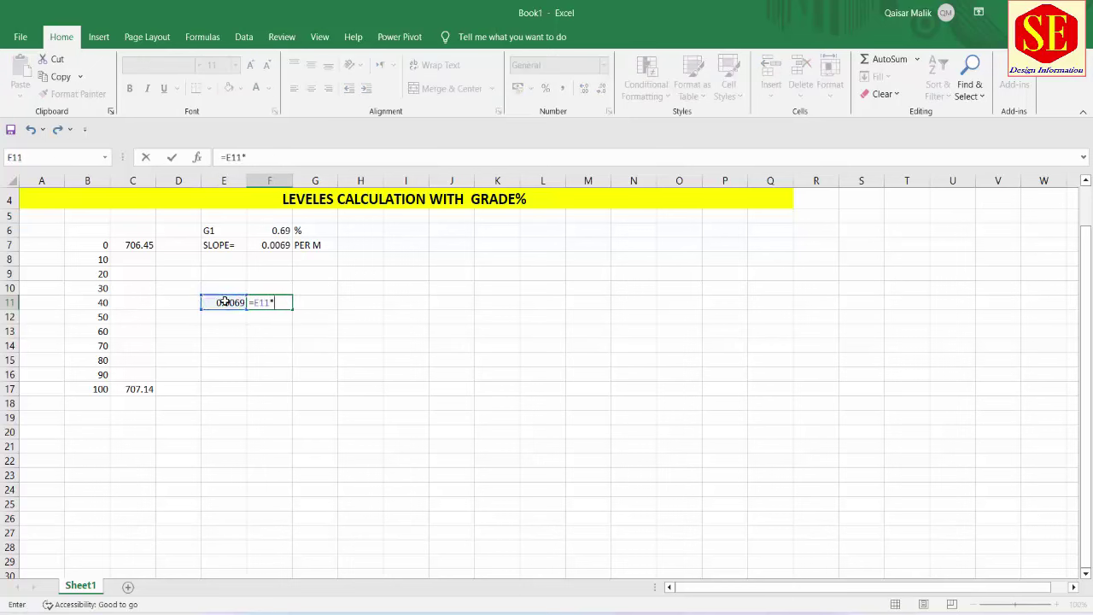
pyautogui.write('100')
pyautogui.press('Return')
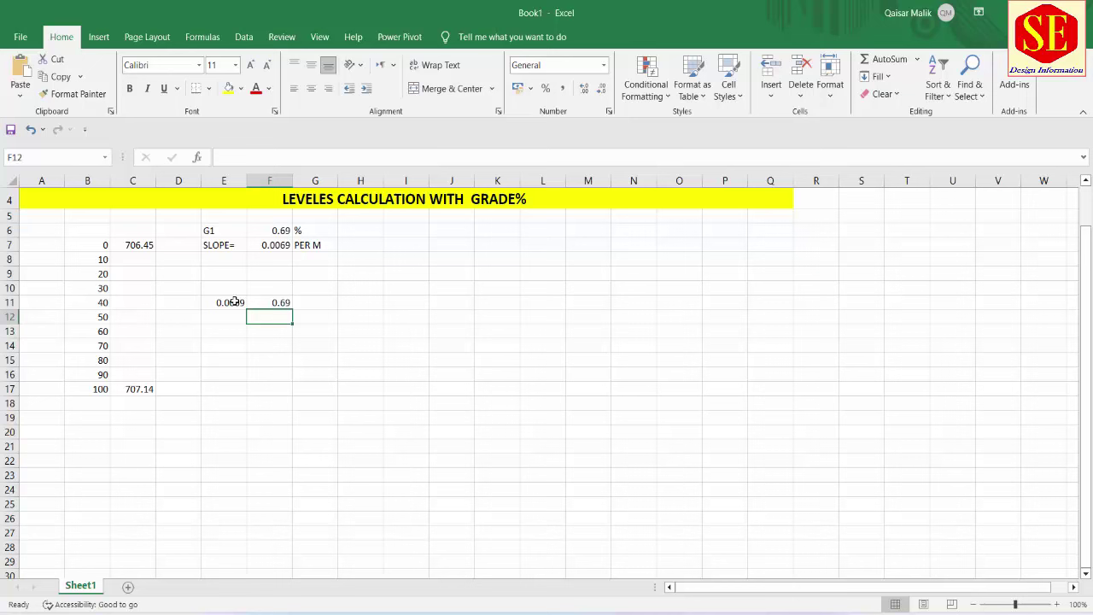
# Step: Label the calculated grade in F11 with a % sign in the adjacent cell G11
pyautogui.click(287, 302)
pyautogui.click(309, 306)
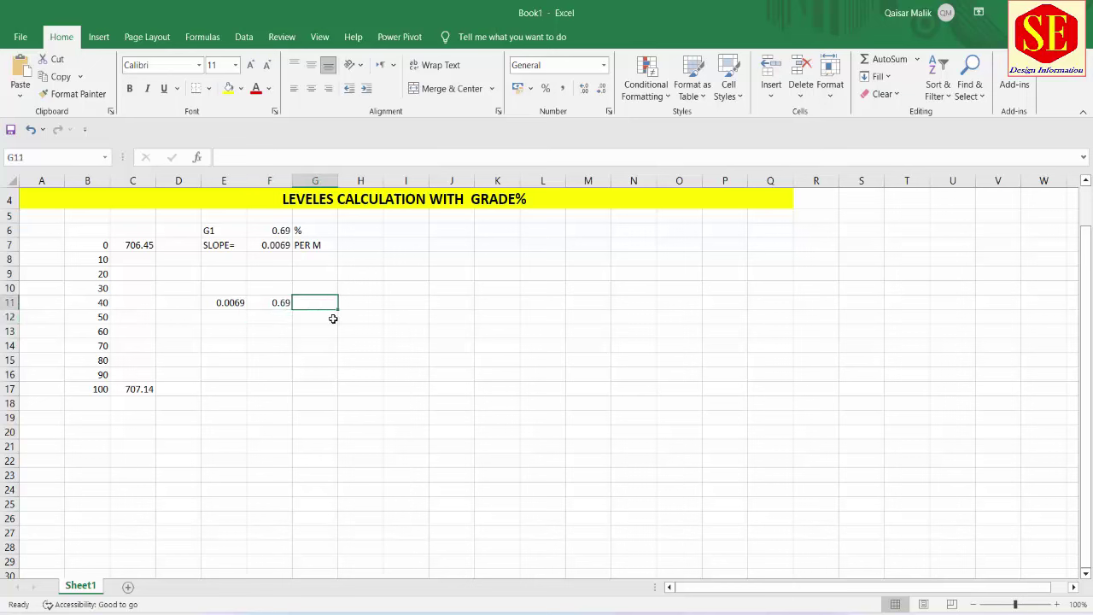
pyautogui.write('%')
pyautogui.click(333, 360)
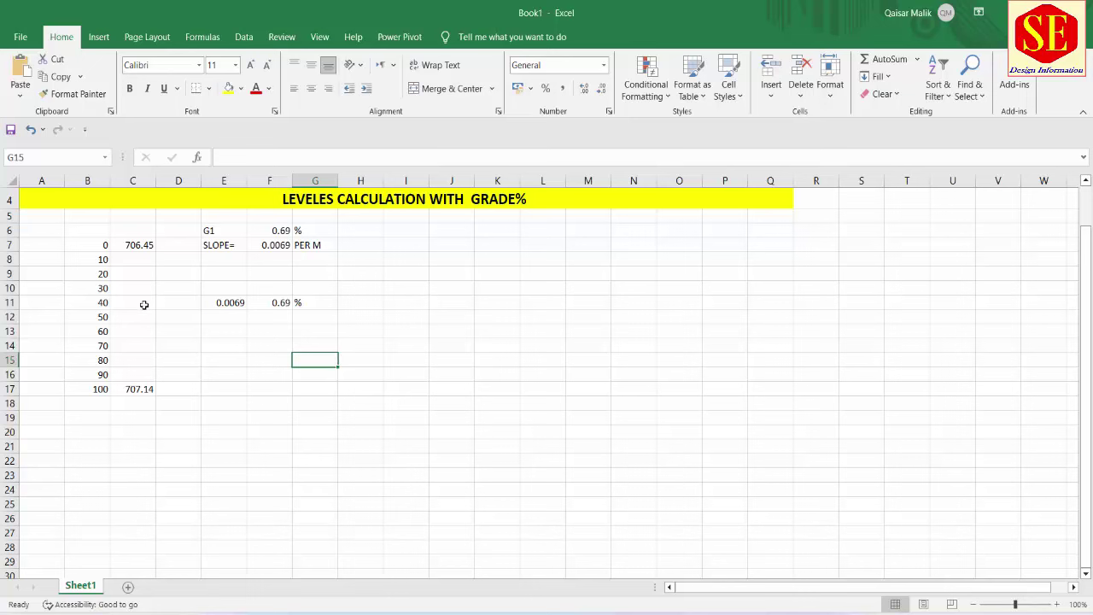
# Step: Begin the level formula for station 10 in cell C8 with =C7+(B8, adding to the starting elevation
pyautogui.click(141, 261)
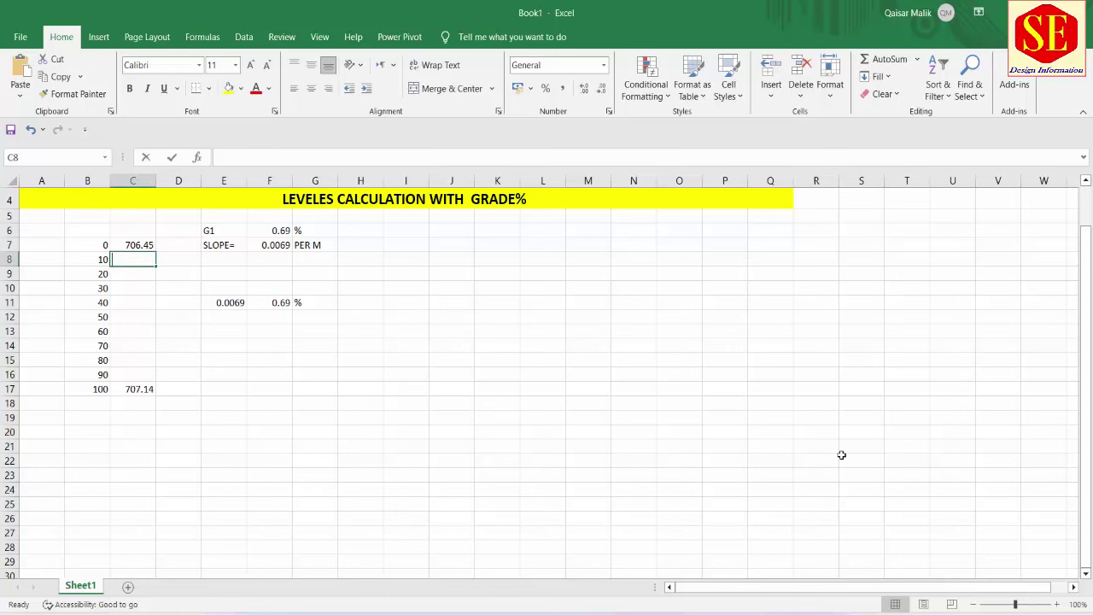
pyautogui.write('=')
pyautogui.click(140, 245)
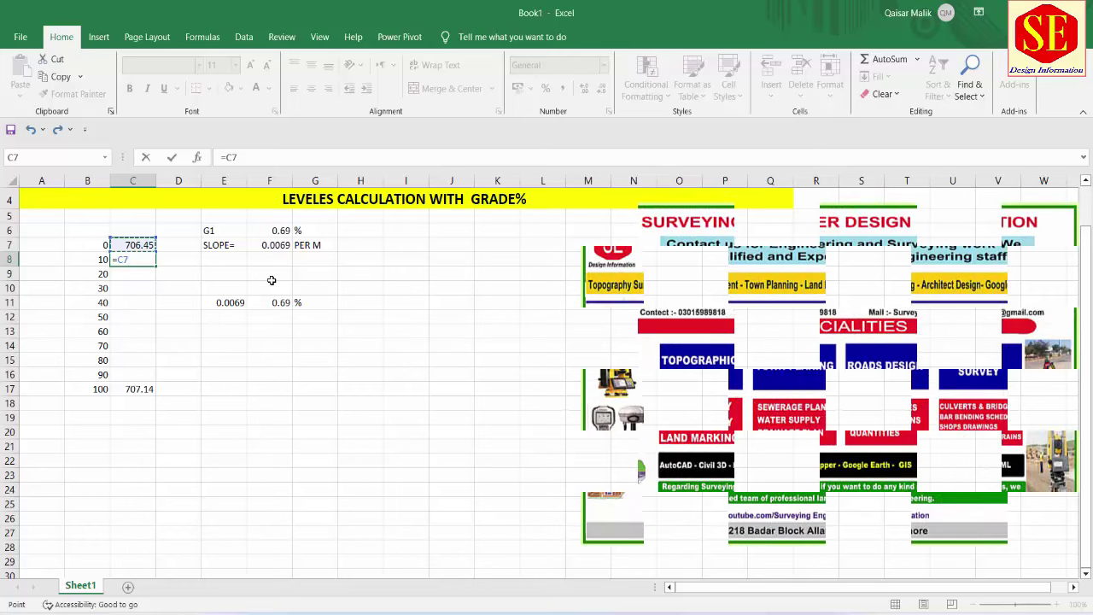
pyautogui.write('+(')
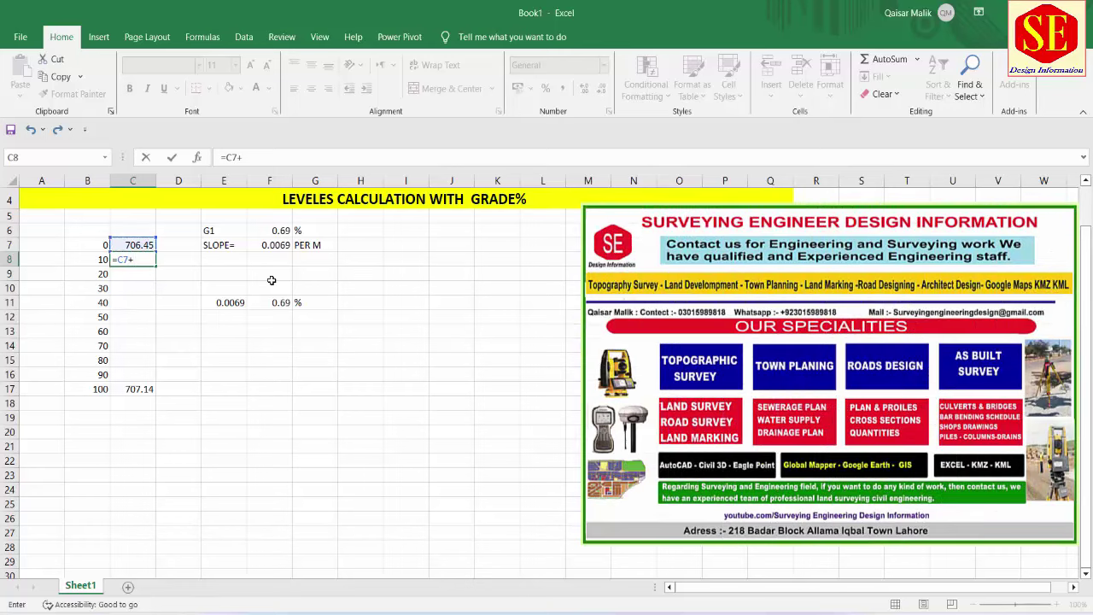
pyautogui.click(99, 260)
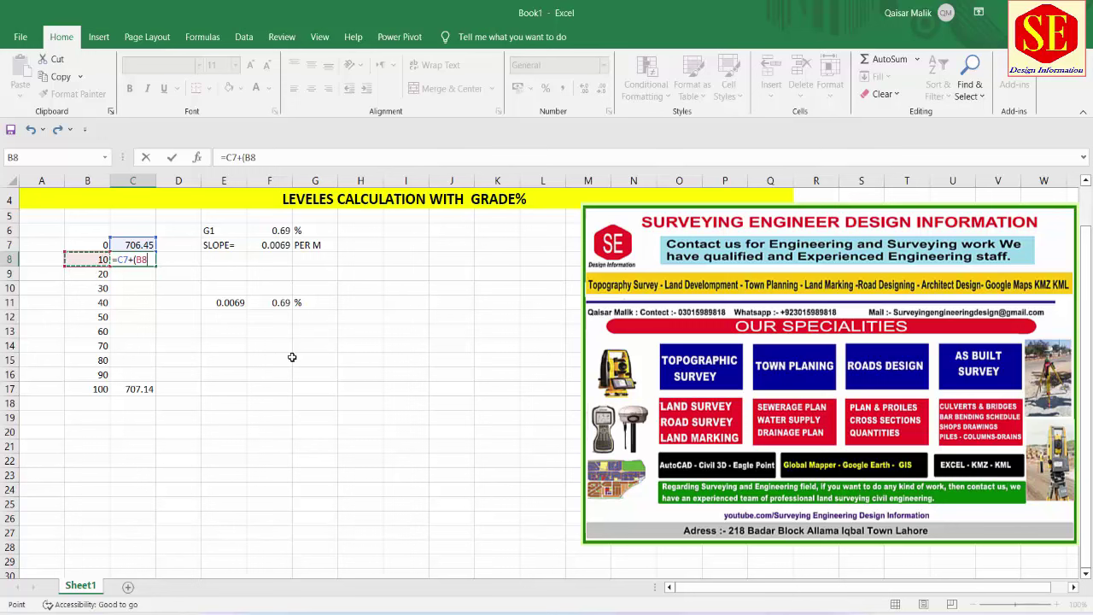